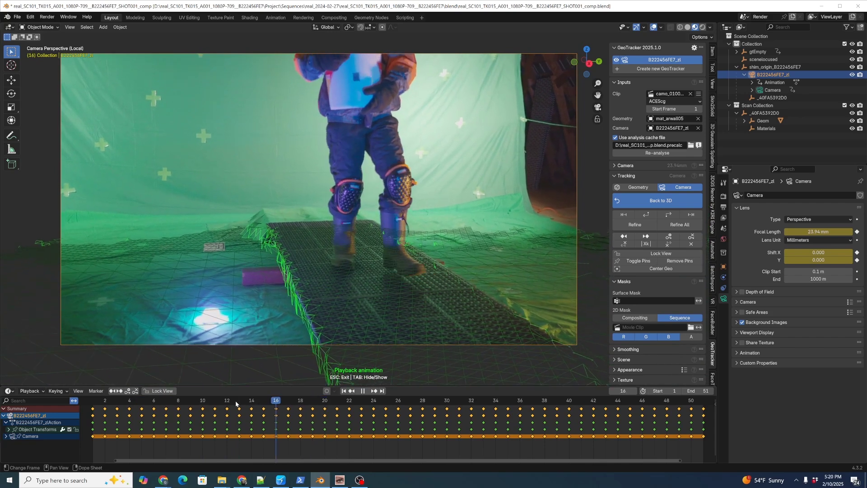
Review the tracked footage by playing in reverse and scrubbing around frames 10, 15 and 19.
click(202, 400)
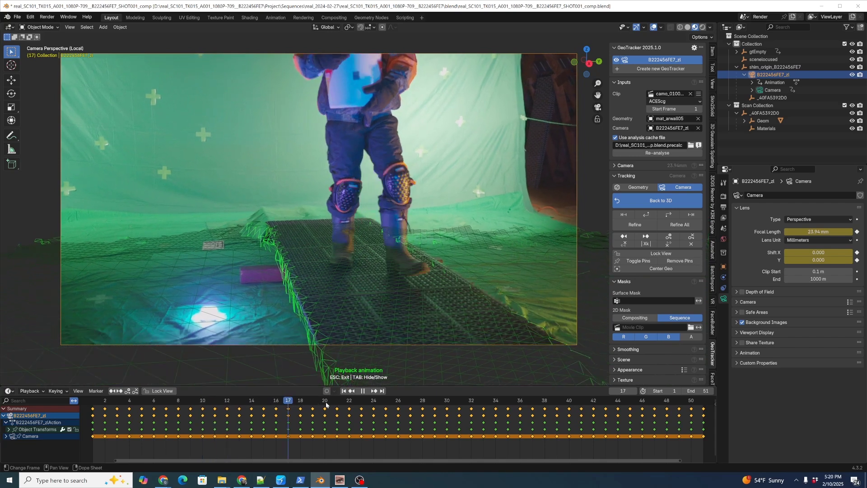
key(shift+ctrl+space)
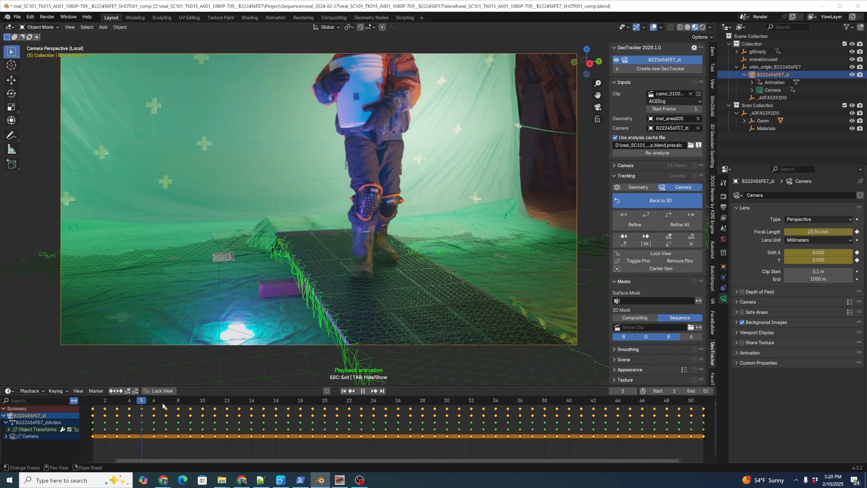
click(248, 404)
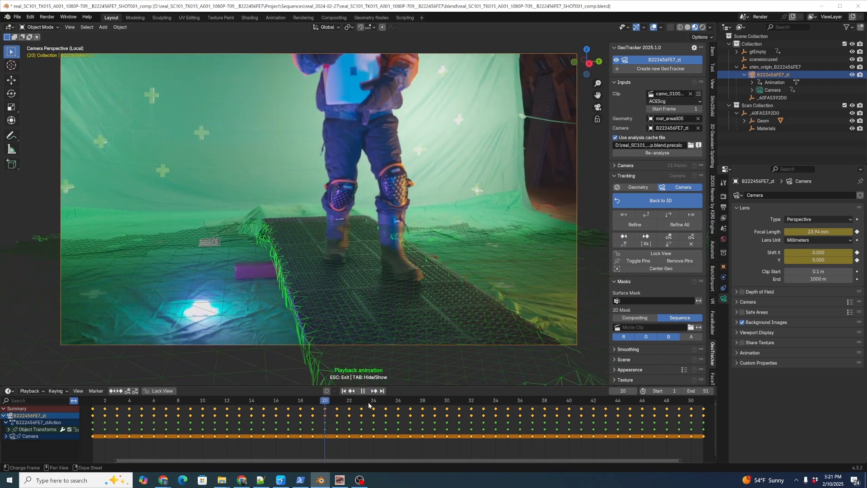
drag(375, 402, 289, 404)
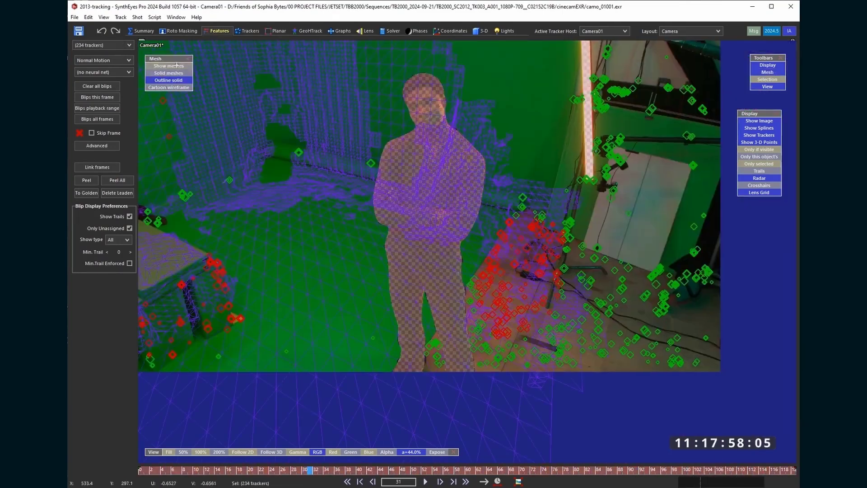
Show the scanned set mesh as solid geometry over the camera view.
click(121, 17)
click(140, 93)
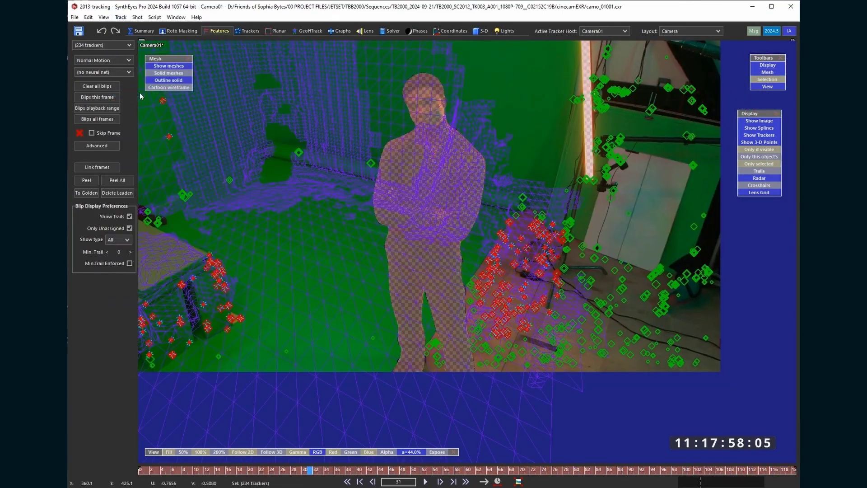
scroll(354, 285, down, 3)
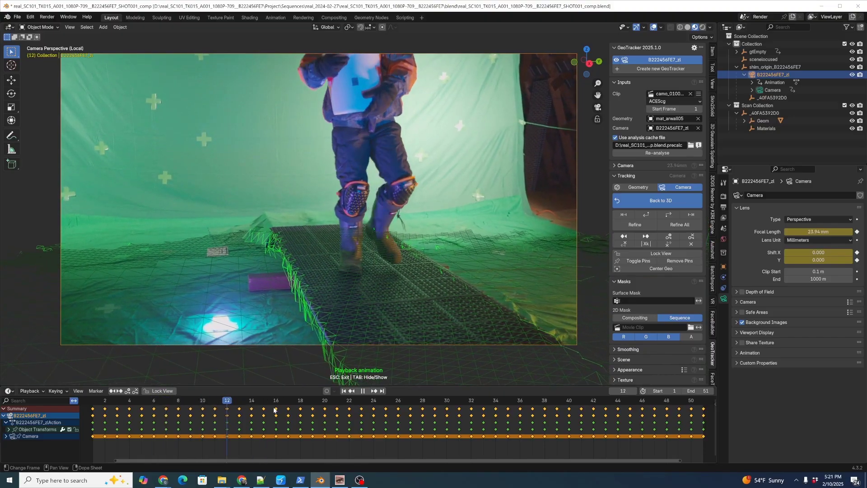
key(shift+ctrl+space)
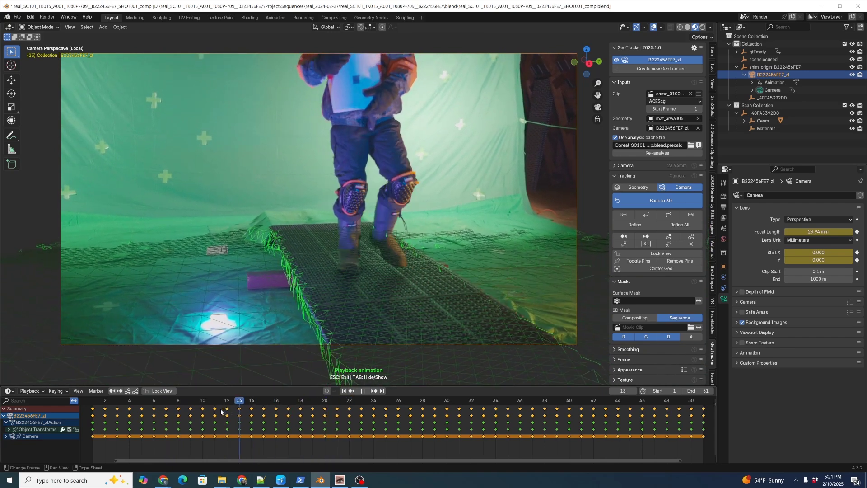
drag(159, 407, 428, 397)
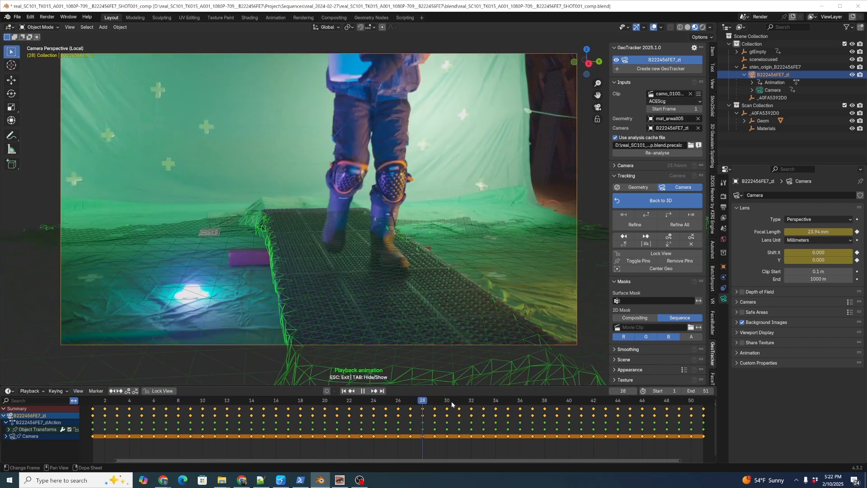
drag(495, 401, 345, 400)
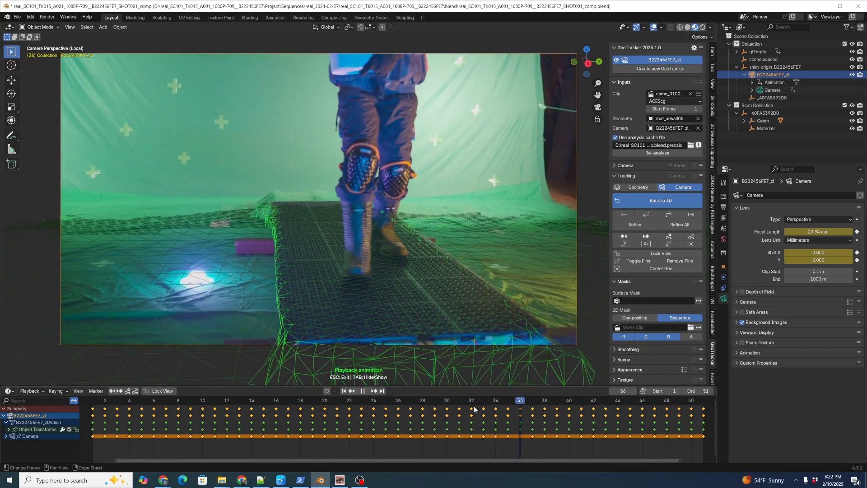
drag(484, 404, 379, 413)
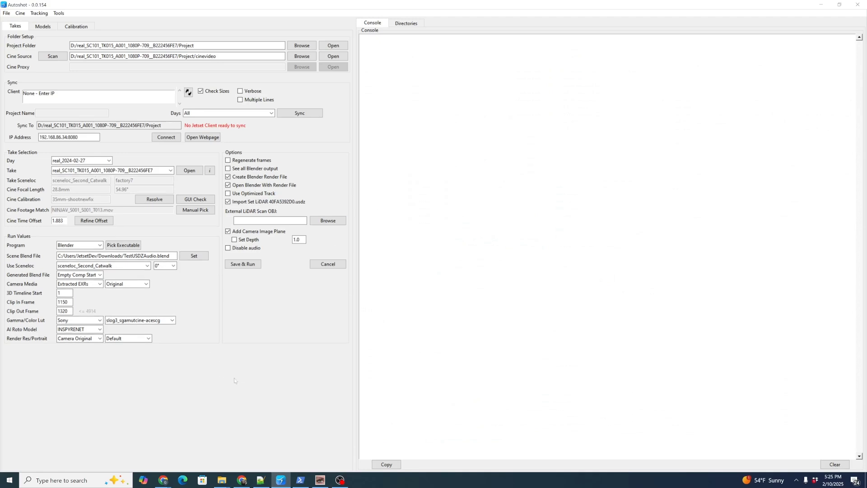
Add shot SHOT001 to the take from the File > Shots menu.
click(7, 13)
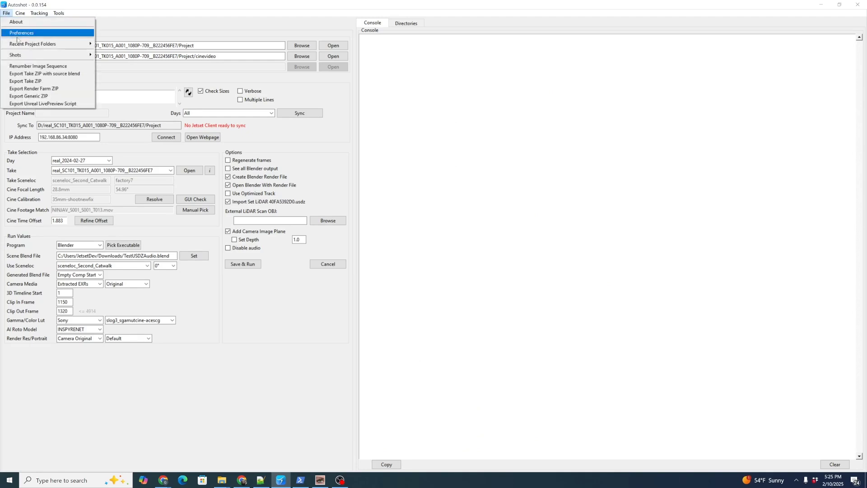
mouse_move(27, 55)
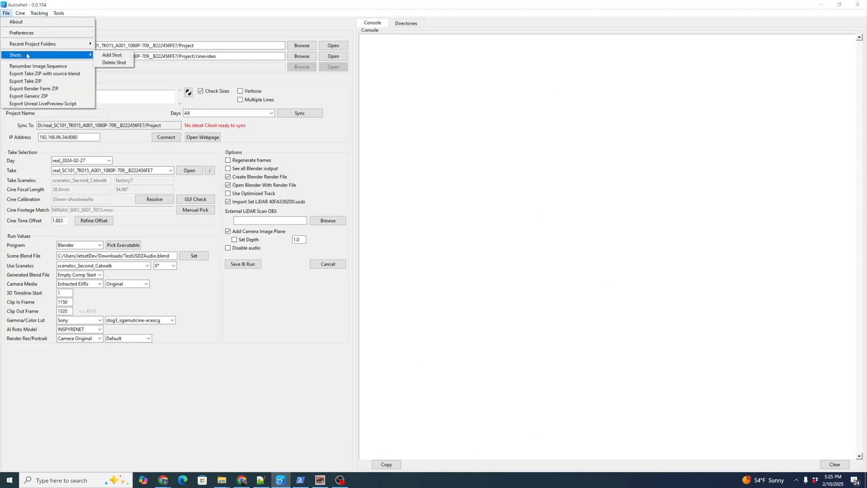
click(118, 55)
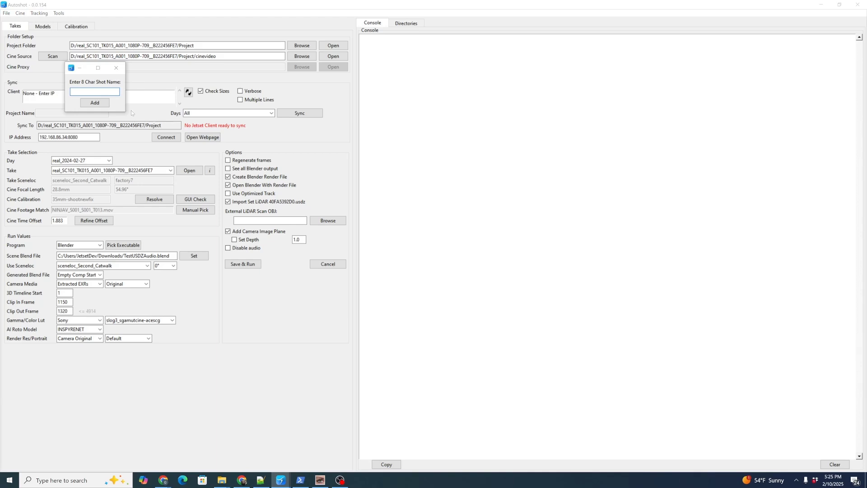
click(96, 103)
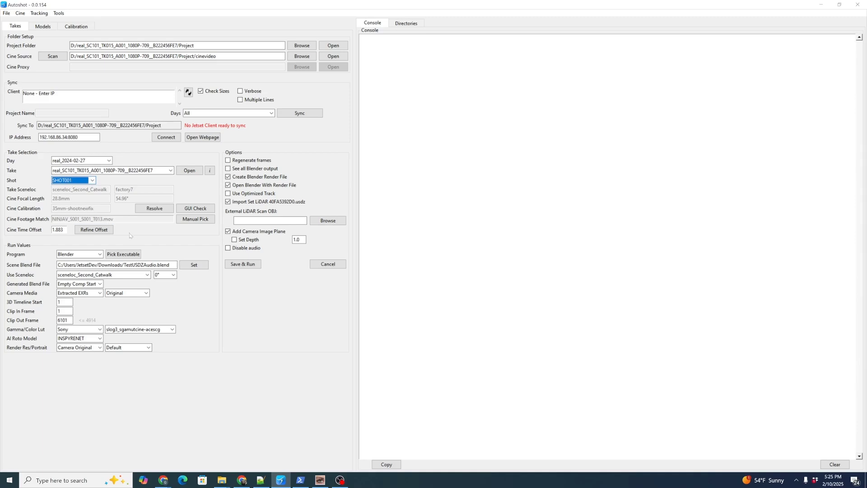
Keep Blender as the target program and Empty Comp Start as the scene type.
click(99, 254)
click(97, 262)
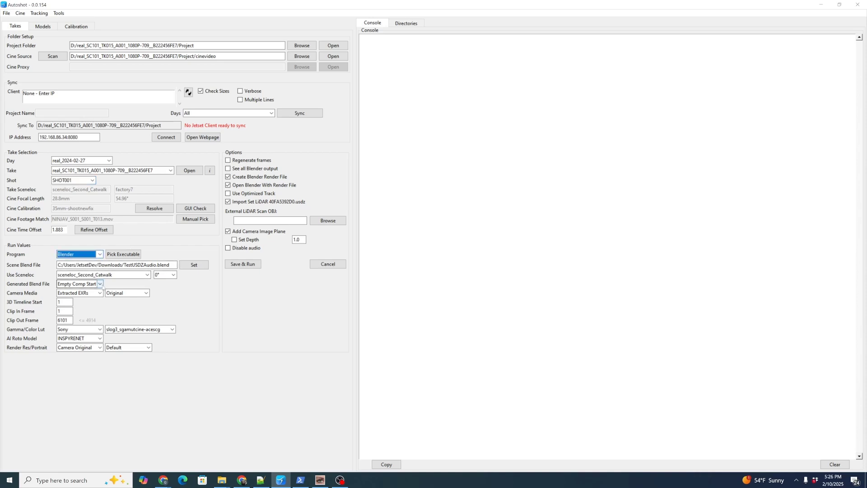
click(101, 284)
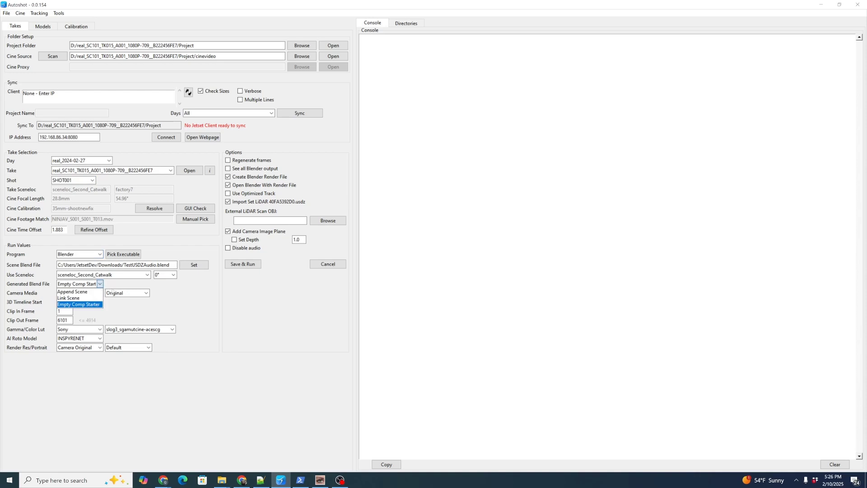
click(121, 311)
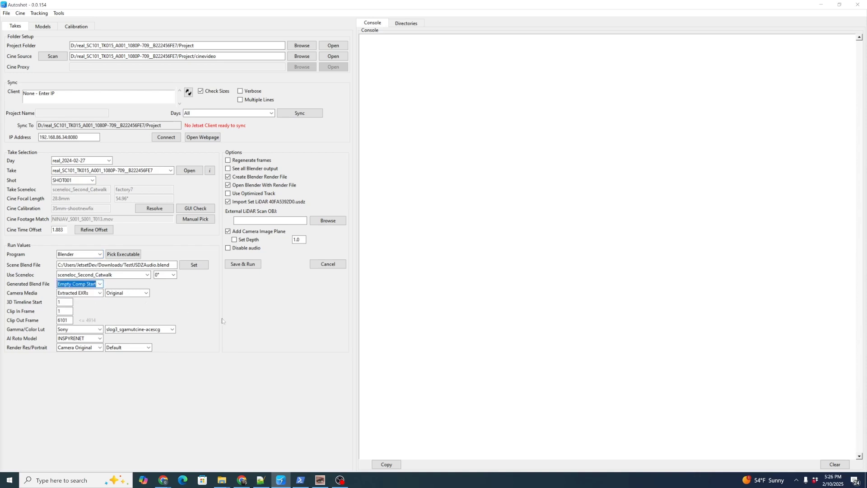
Set the clip range to Clip In Frame 1200 and Clip Out Frame 1250.
click(59, 311)
key(Tab)
text(12)
key(Tab)
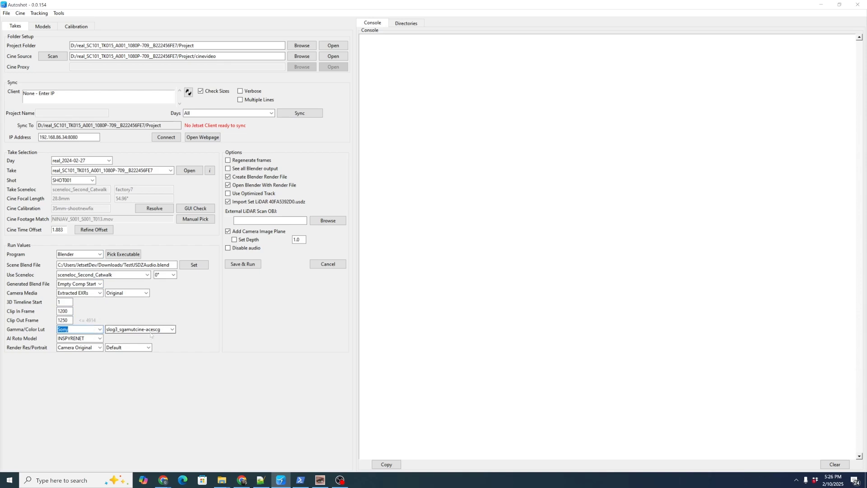
Keep the INSPYRENET roto model, enable Regenerate frames, and Save & Run the export.
click(91, 338)
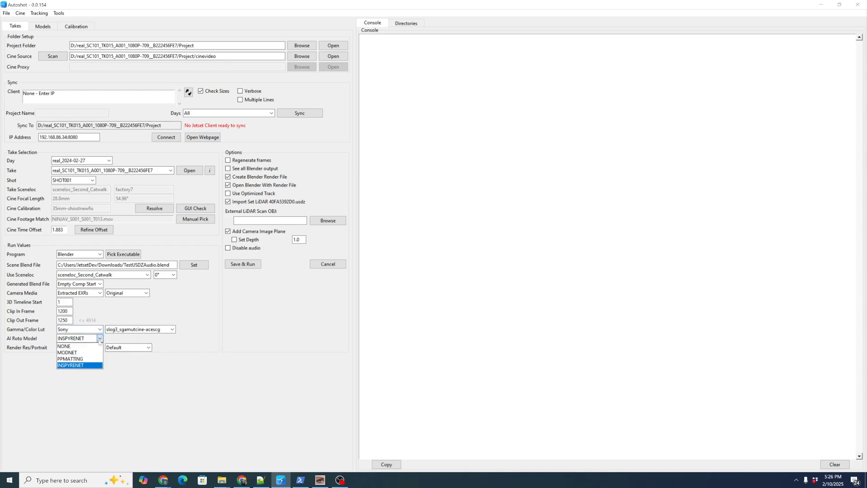
click(208, 409)
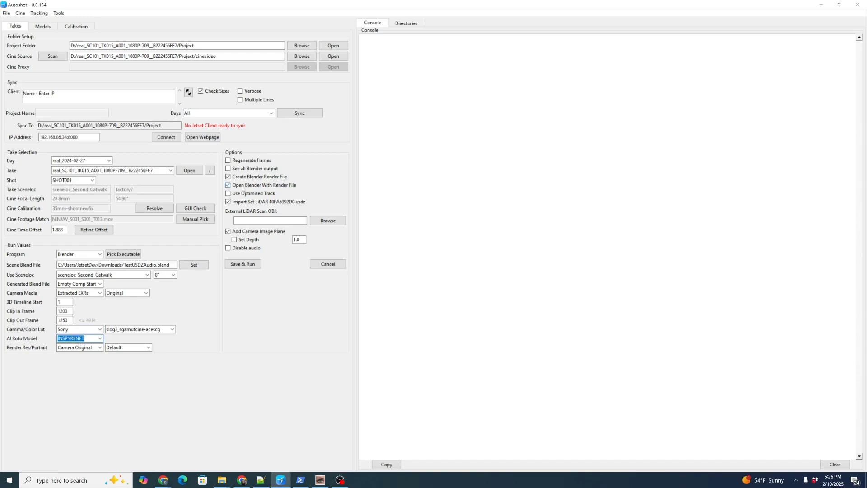
click(238, 161)
click(242, 263)
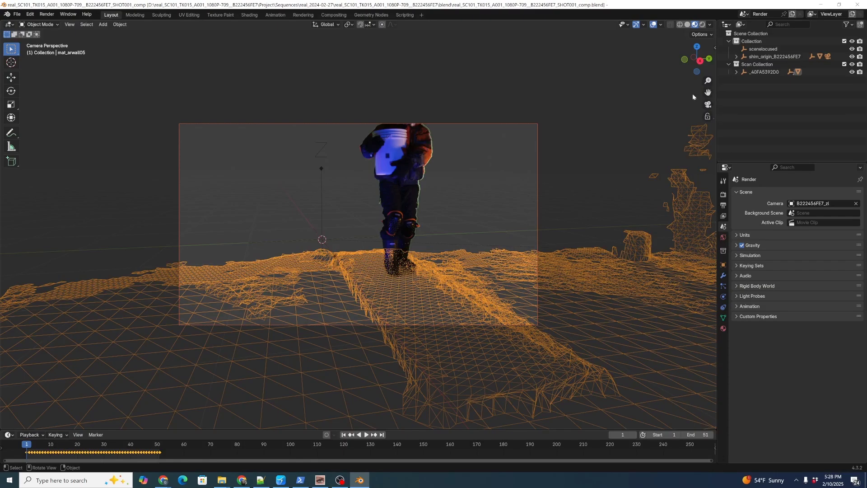
Set the viewport shading Compositor to Disabled.
click(709, 25)
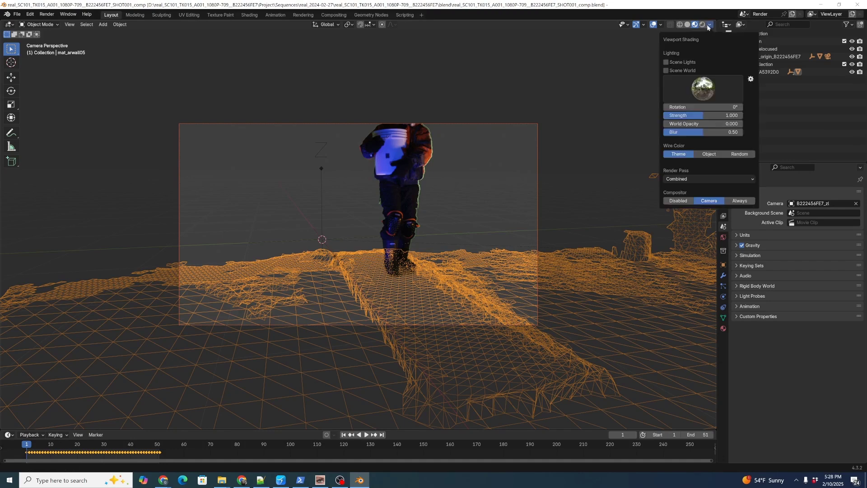
click(677, 201)
middle_drag(508, 231, 451, 244)
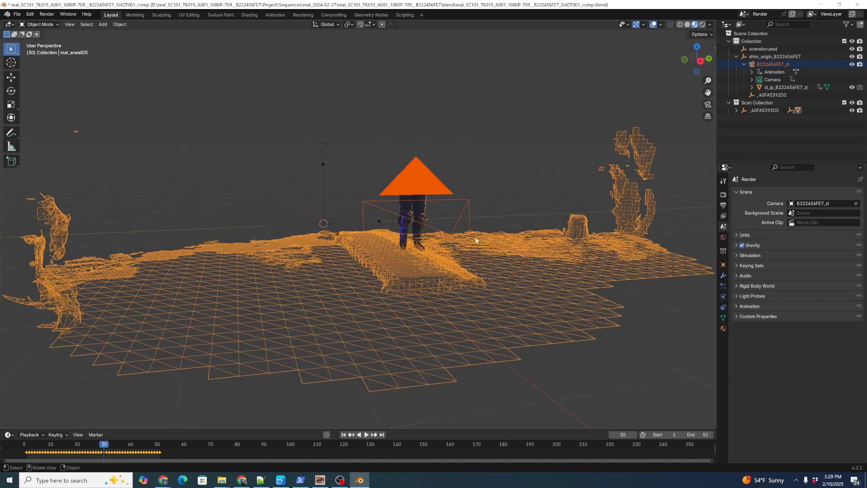
Delete the zl_ip_B222456FE7_zl image plane and return to the camera view.
click(752, 88)
click(789, 87)
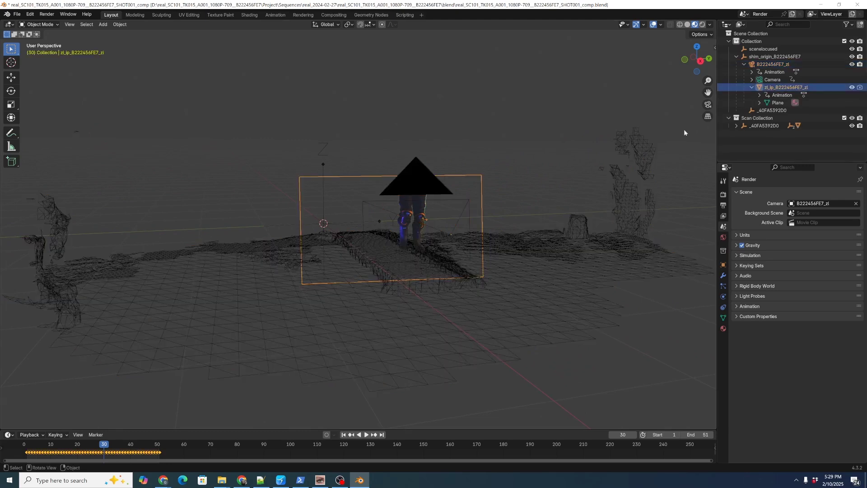
middle_drag(485, 201, 553, 203)
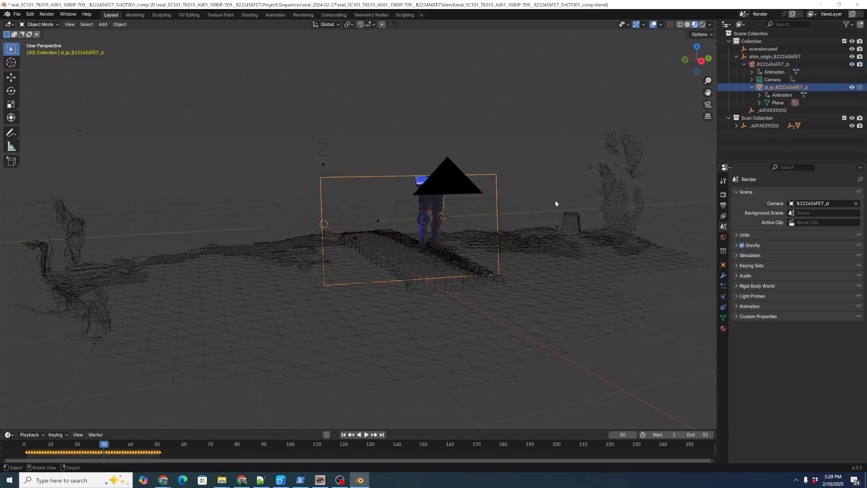
key(x)
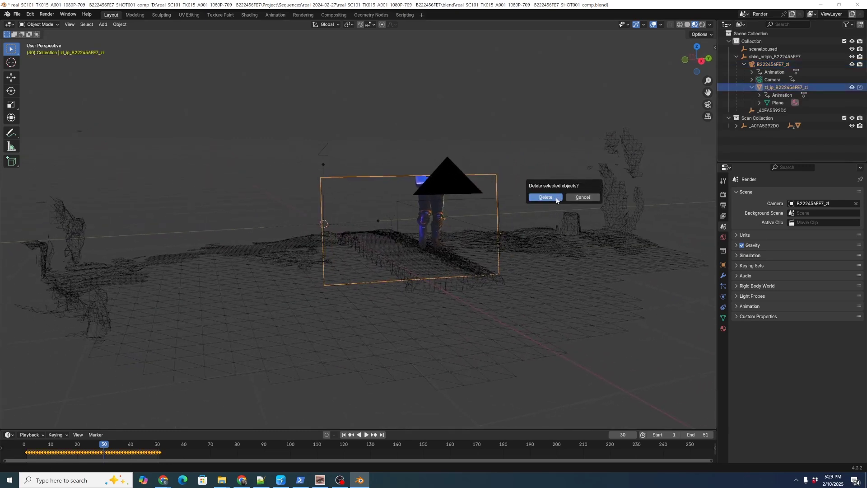
click(555, 198)
key(KP_0)
scroll(533, 183, up, 1)
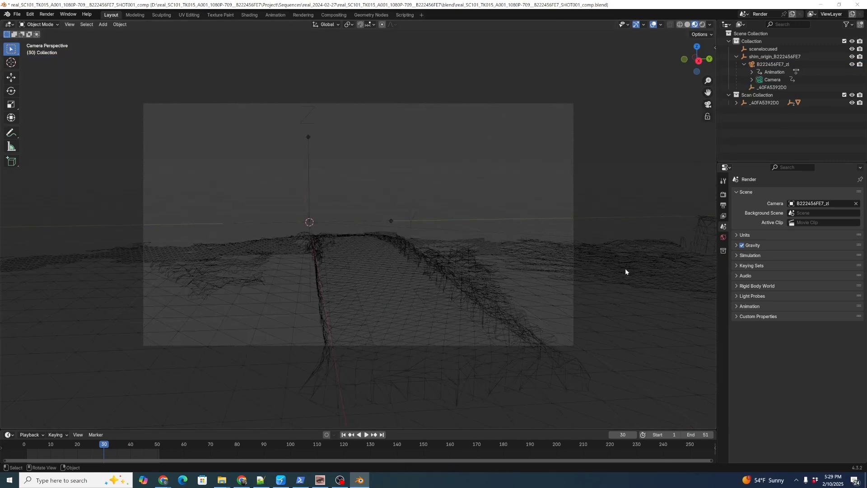
click(29, 14)
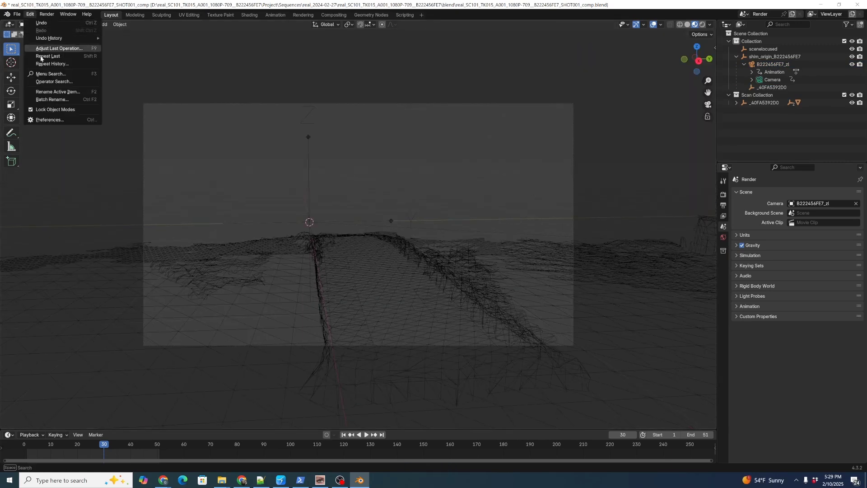
Search add-ons for 'KEEN', confirm the floating GeoTracker licence, then close Preferences and show the sidebar.
click(52, 119)
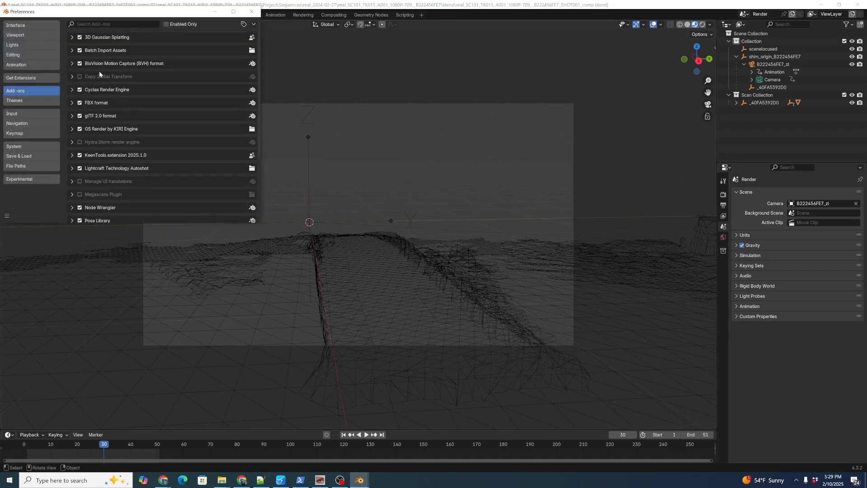
click(98, 22)
text(KEEN)
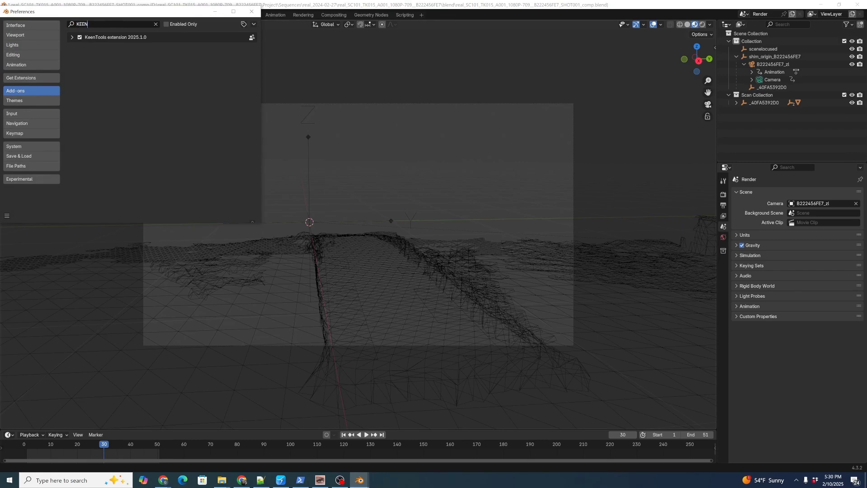
click(72, 38)
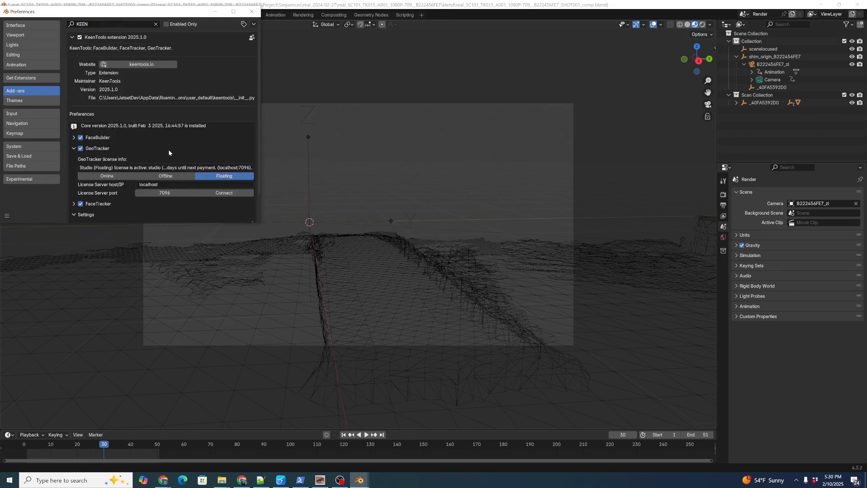
scroll(177, 165, down, 1)
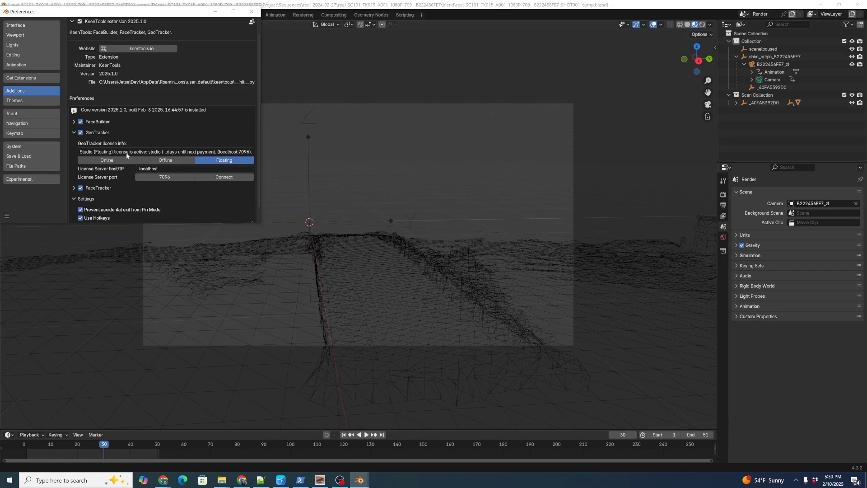
scroll(231, 154, down, 1)
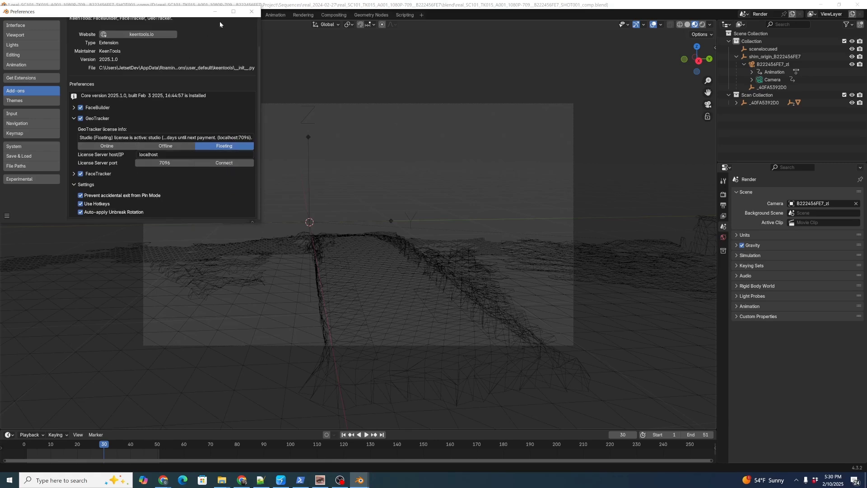
click(250, 10)
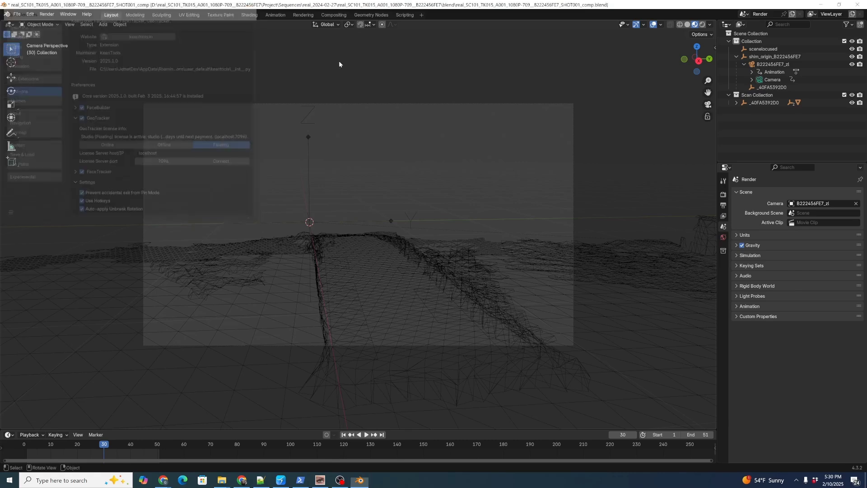
key(n)
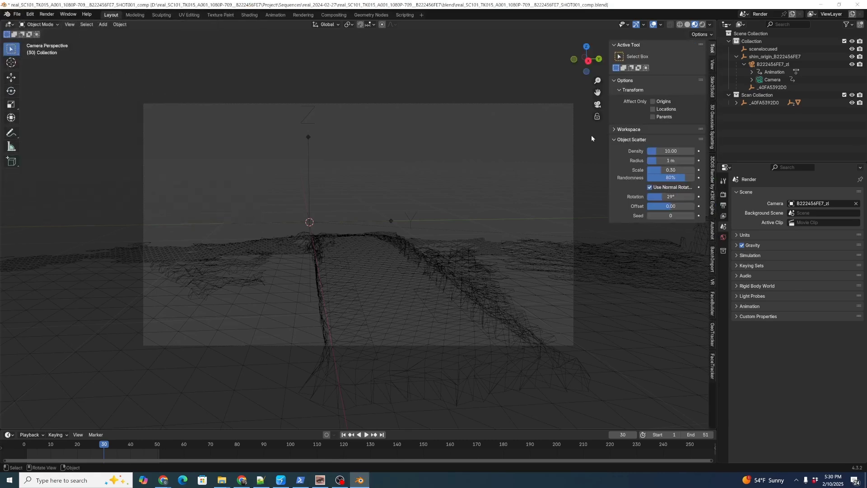
Create a new GeoTracker and load all camo EXRs from cinecamEXR_SHOT001 as its clip.
click(712, 334)
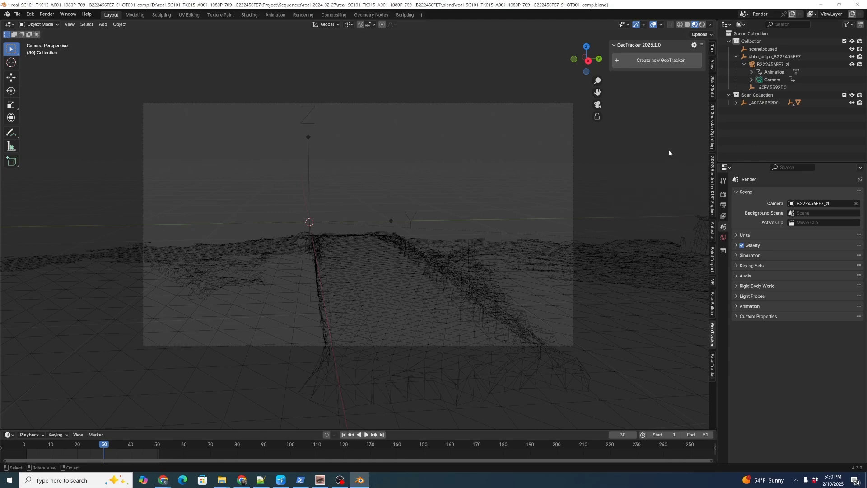
click(634, 62)
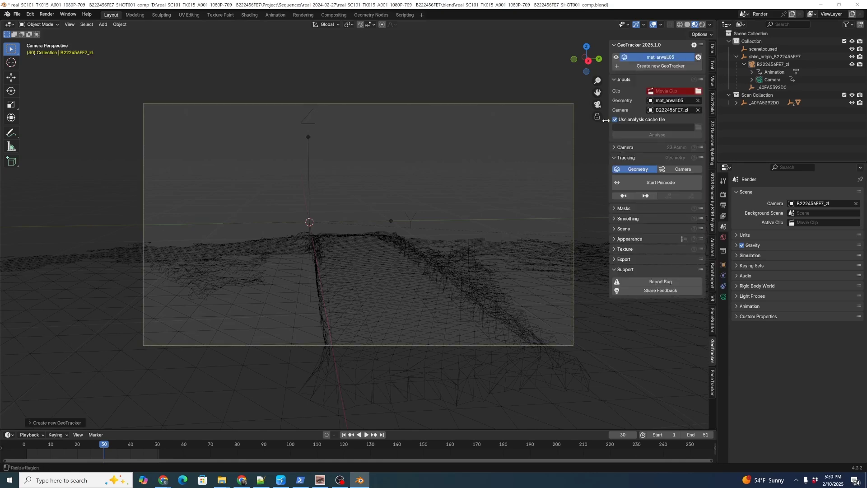
click(694, 92)
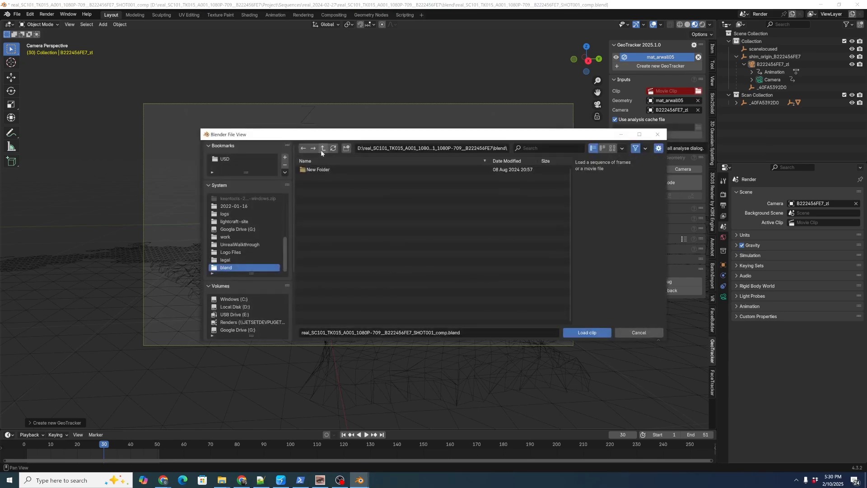
click(323, 148)
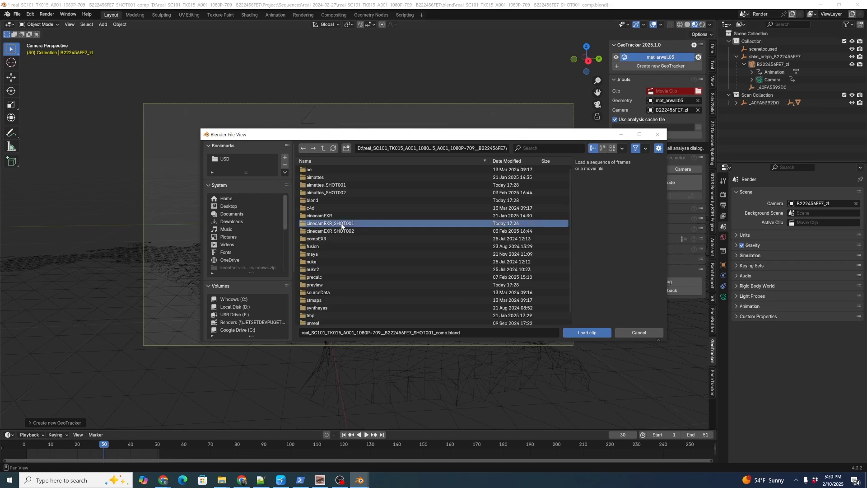
double_click(342, 226)
click(334, 229)
key(a)
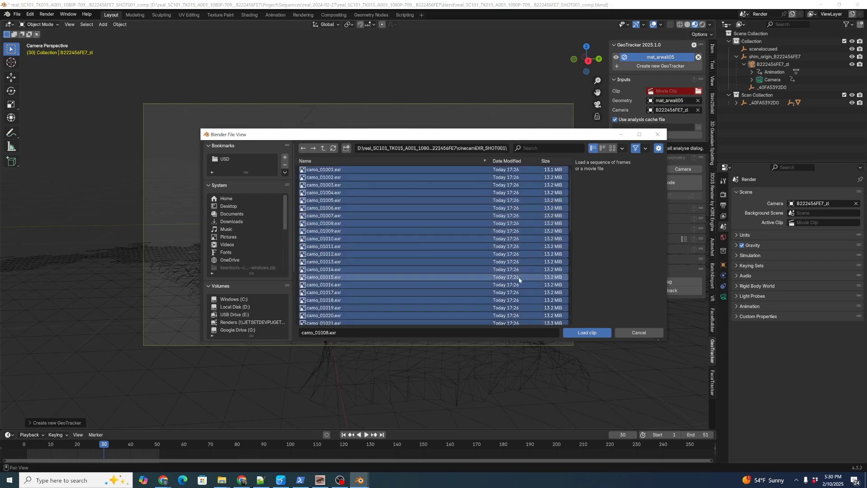
click(582, 333)
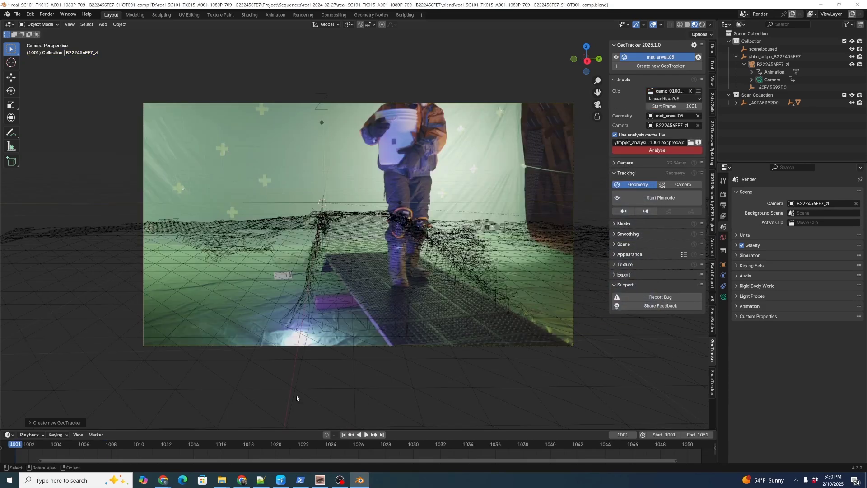
Play back the loaded footage and scrub around frames 1019–1022.
key(space)
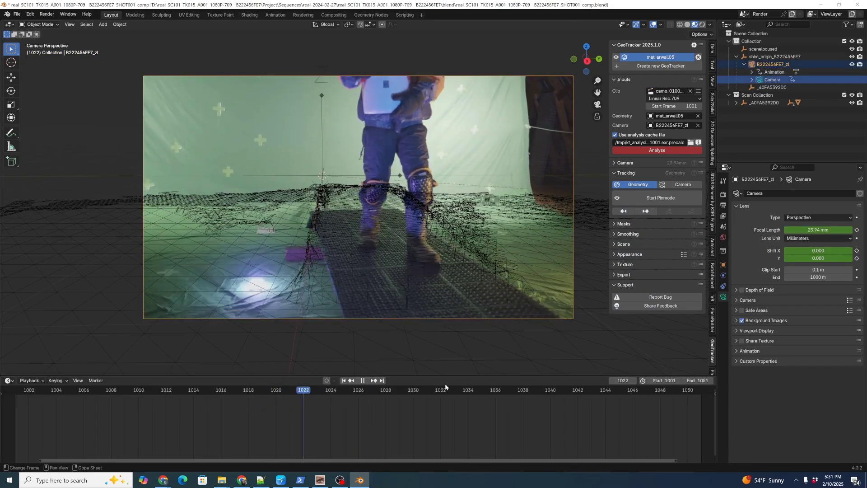
drag(285, 399, 331, 400)
key(space)
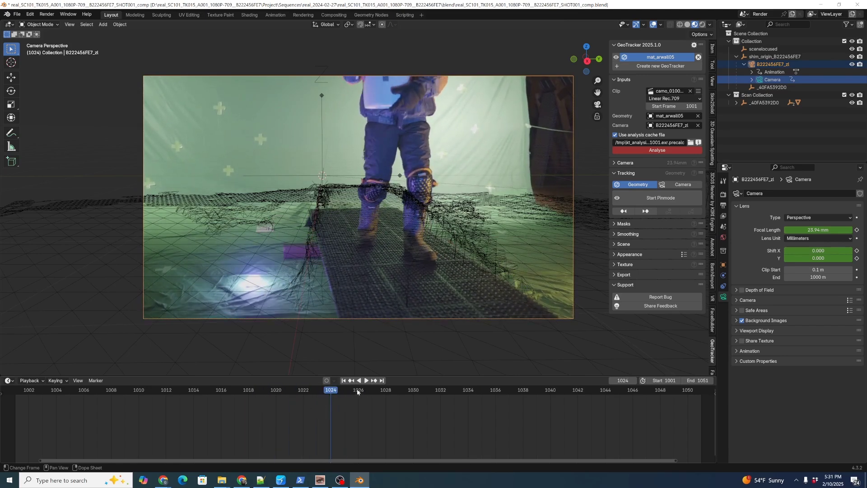
drag(271, 394, 303, 392)
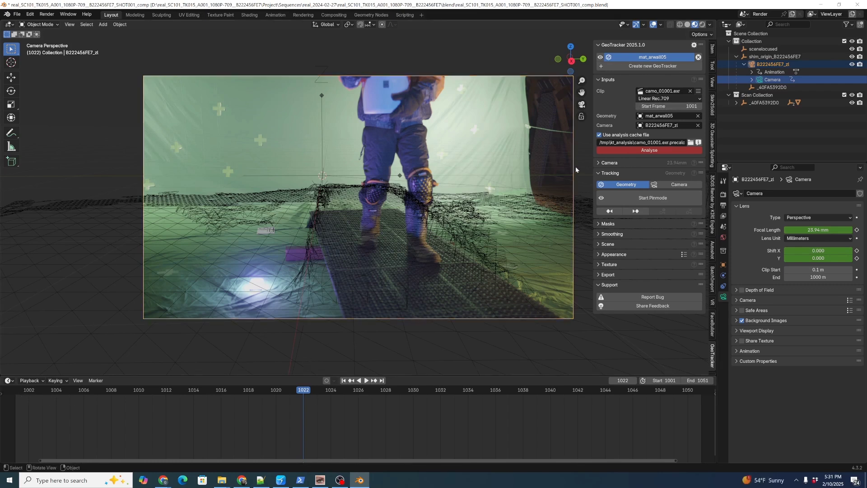
Set the GeoTracker clip Start Frame to 1 and play the footage from frame 1.
click(691, 107)
text(1)
key(Return)
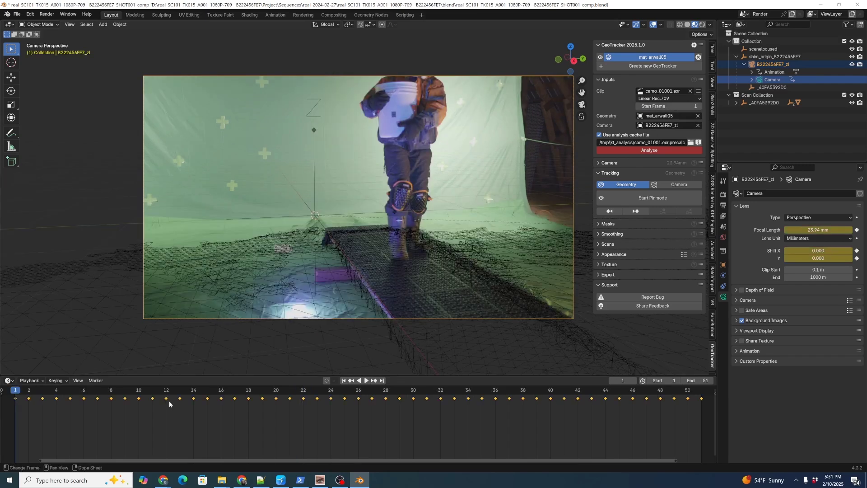
key(space)
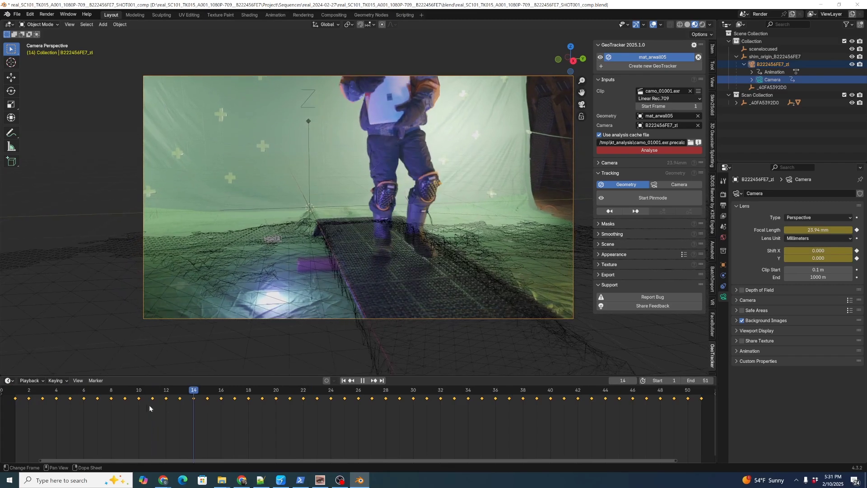
key(Escape)
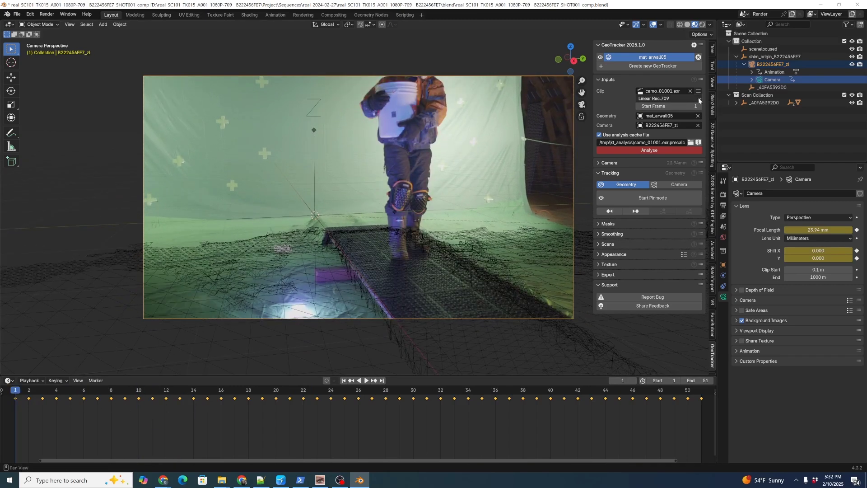
Switch the clip colour space from Linear Rec.709 to ACEScg and play the footage.
click(661, 99)
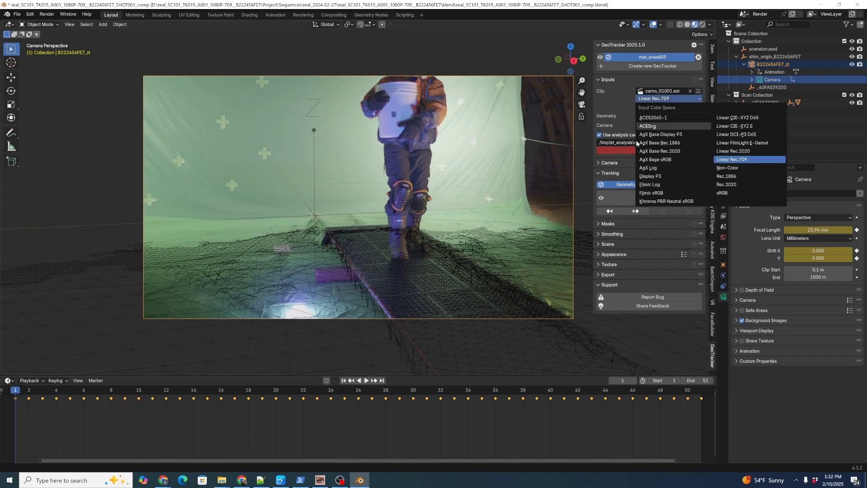
click(647, 126)
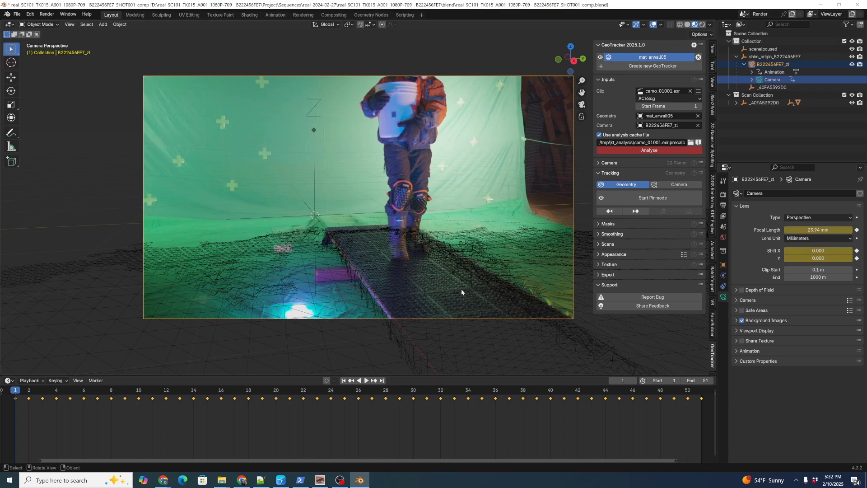
key(space)
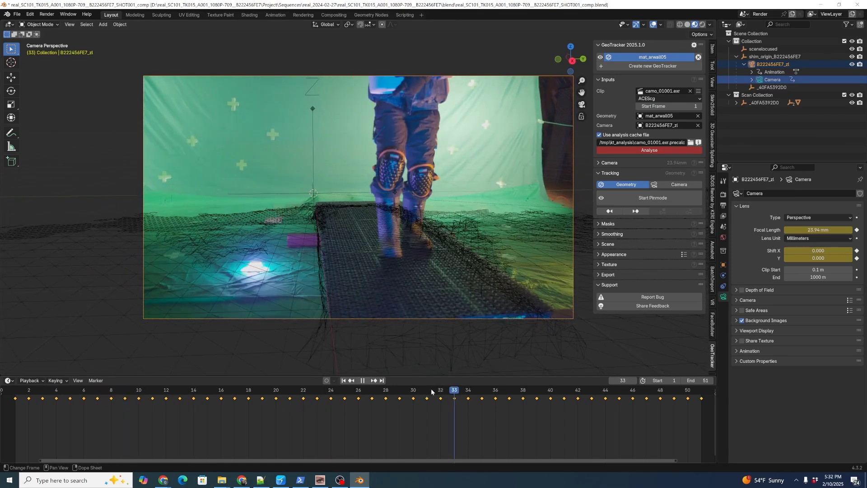
Scrub the re-tinted footage through frame 32 and back to frame 1, then pick the analysis cache location.
drag(340, 395, 18, 398)
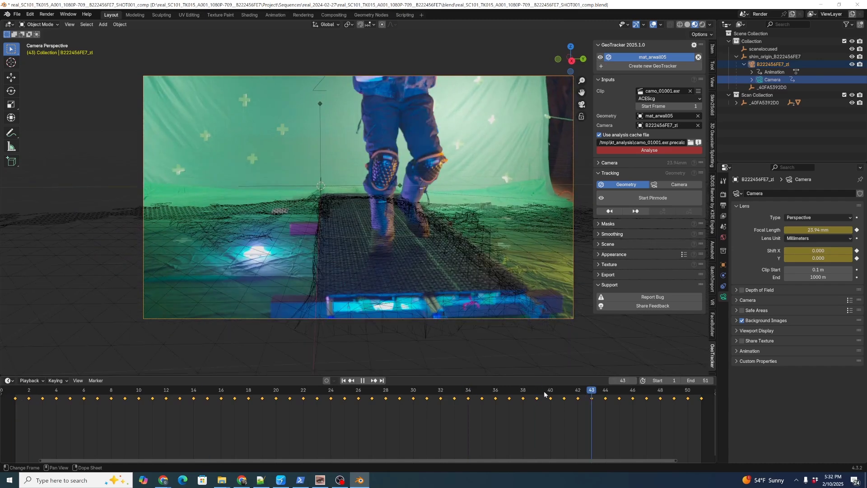
drag(449, 394, 386, 396)
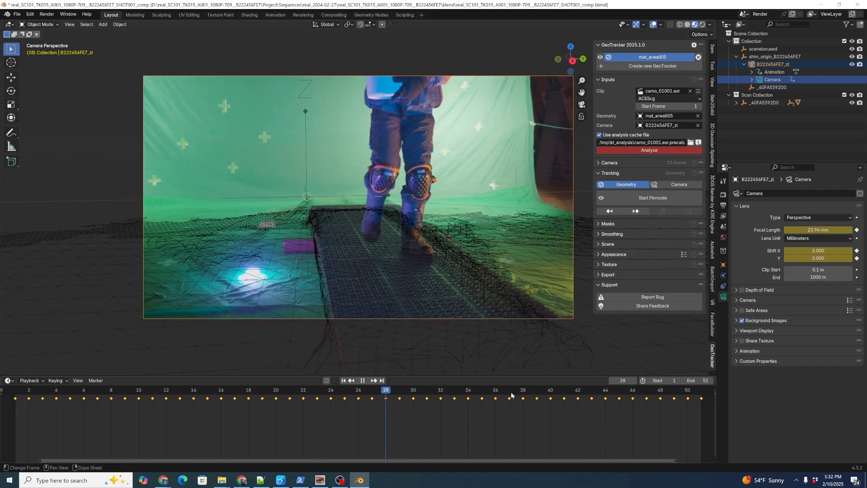
drag(616, 393, 439, 397)
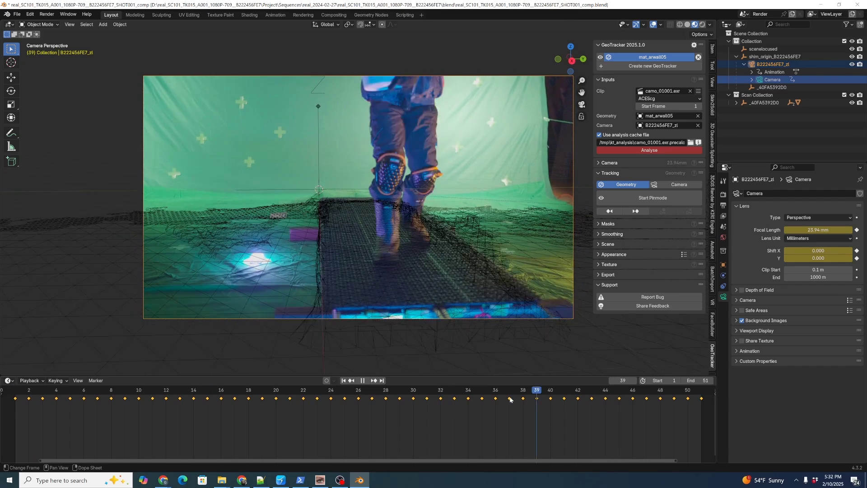
drag(367, 395, 22, 397)
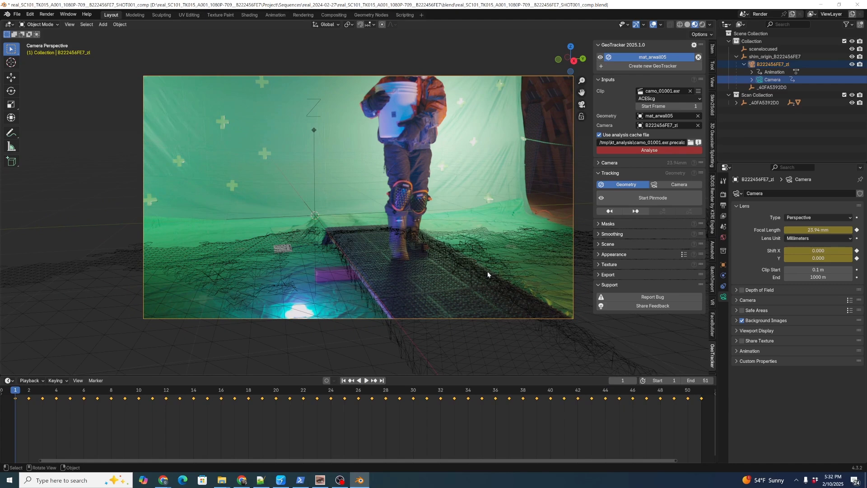
click(690, 142)
Save the analysis cache in a new GEO folder and start analysing frames 1 to 51.
click(323, 148)
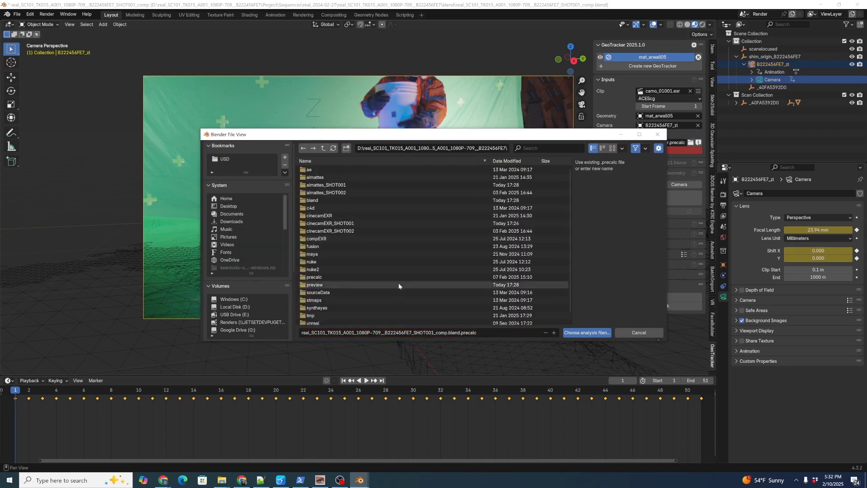
right_click(383, 262)
click(384, 298)
text(GEO)
key(Return)
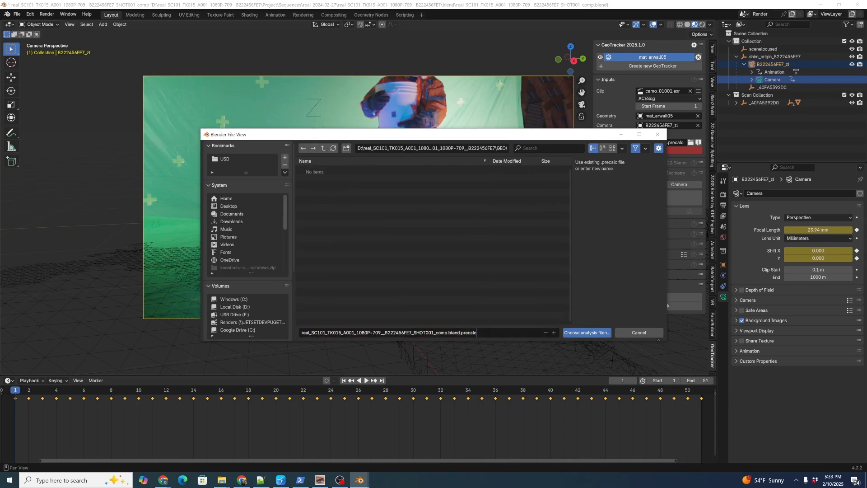
click(587, 333)
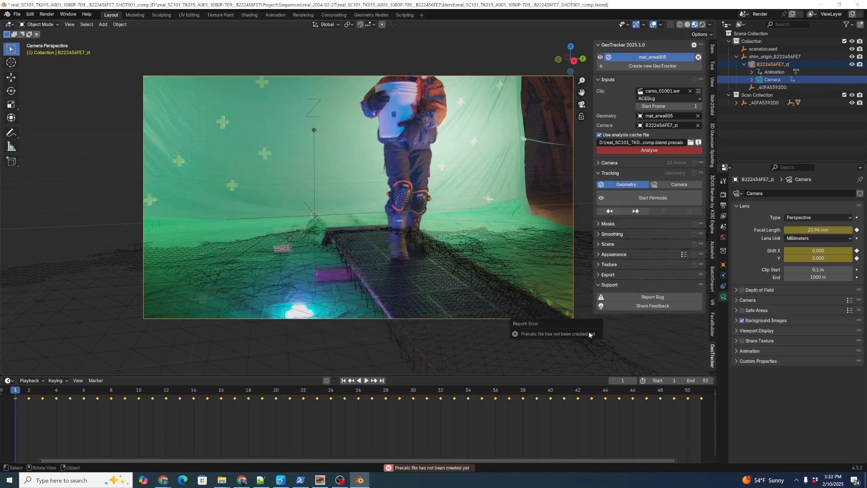
click(648, 151)
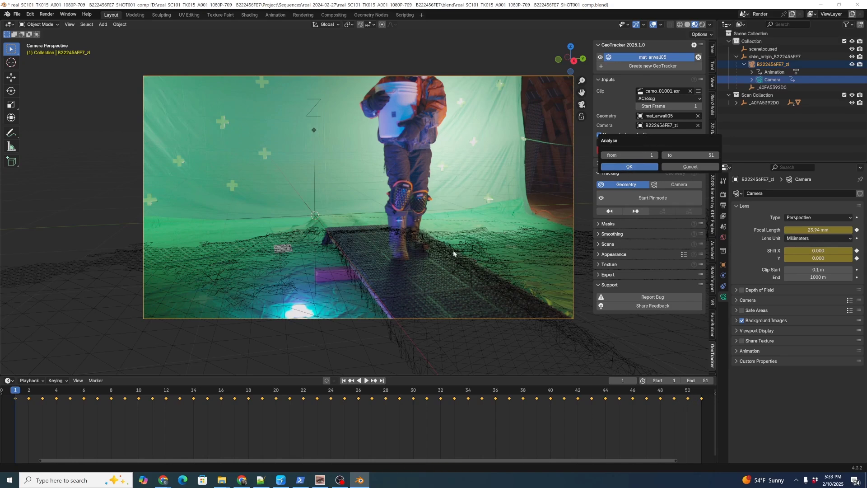
click(616, 167)
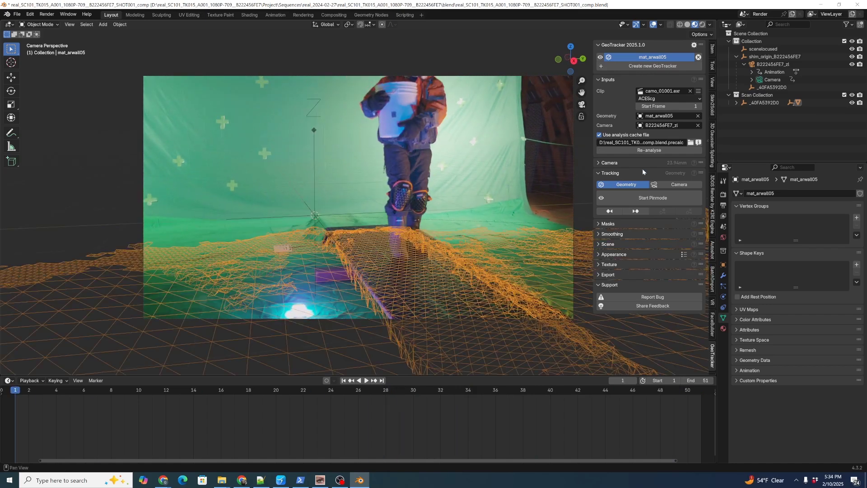
Expand the GeoTracker Camera panel to check the fixed 23.94 mm focal length.
click(598, 163)
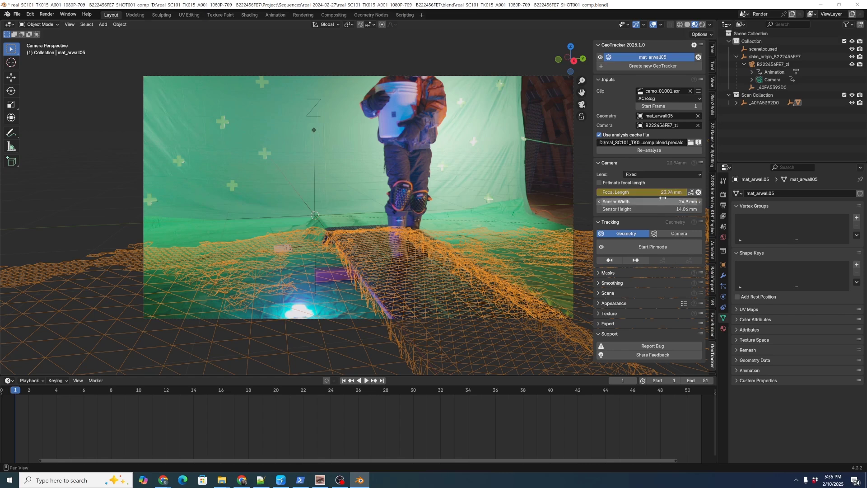
Collapse the Camera panel, set GeoTracker Tracking to Camera, and start pinmode at frame 1.
click(599, 163)
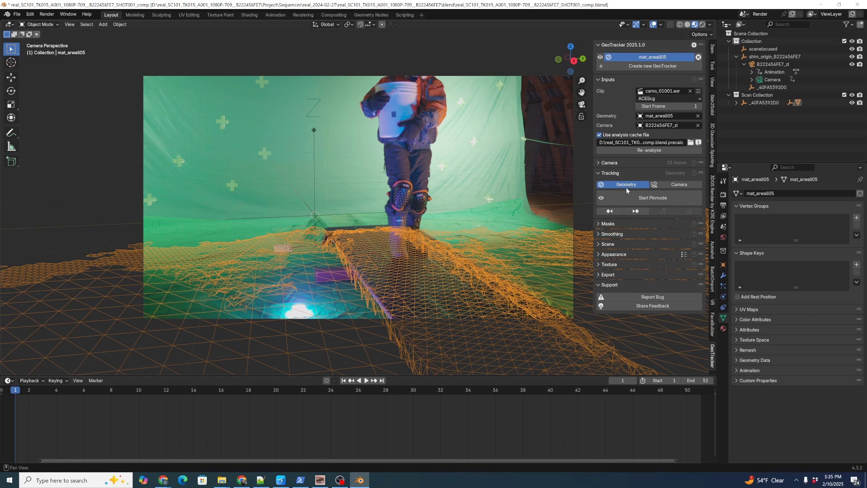
click(678, 185)
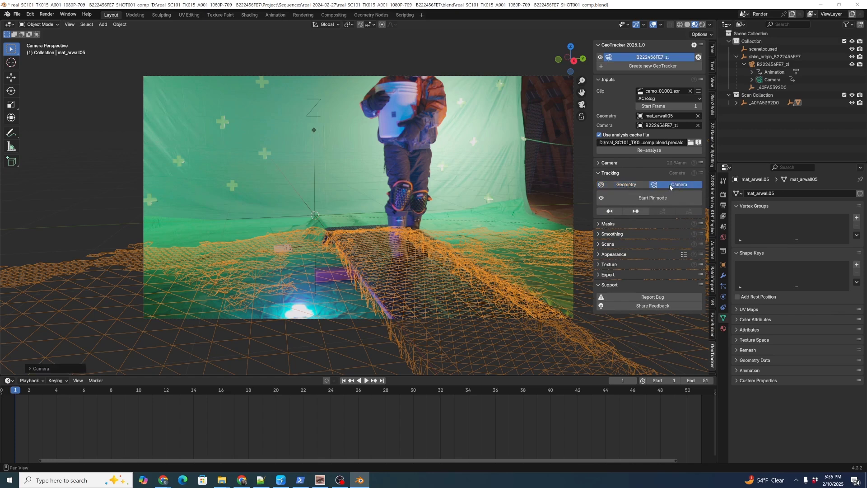
click(627, 186)
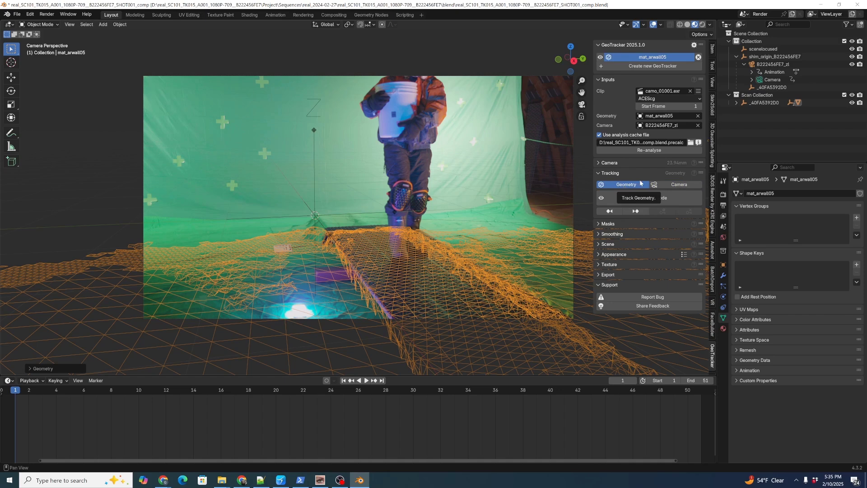
click(674, 187)
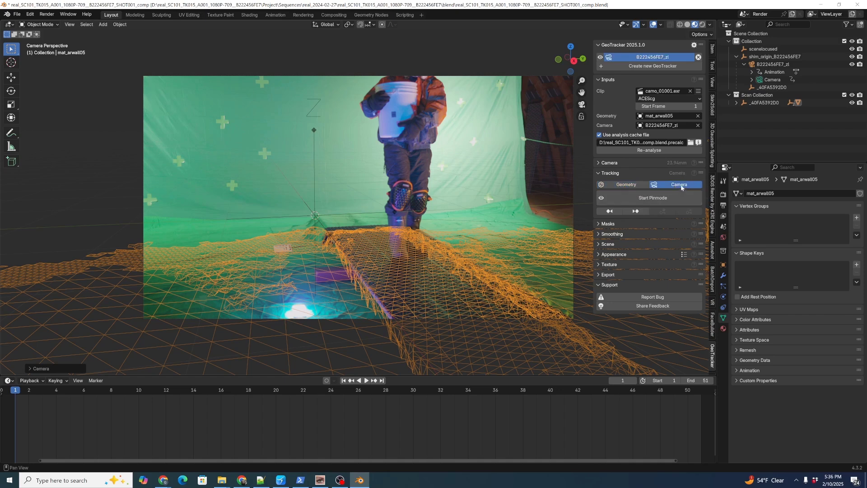
click(642, 199)
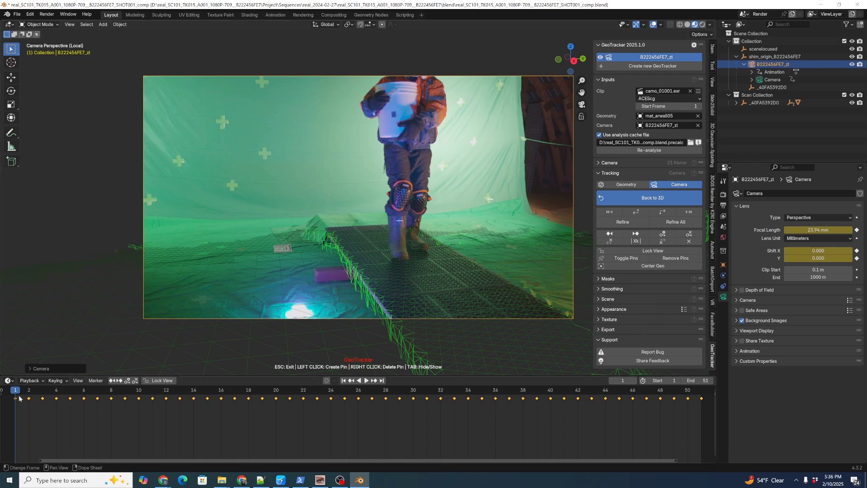
Inspect the camera's Focal Length, Shift X and Shift Y keyframe channels in the dopesheet.
click(3, 394)
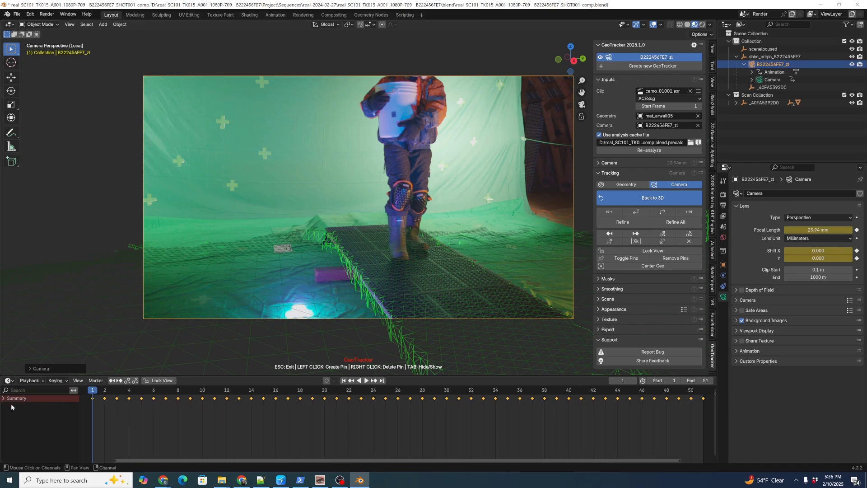
click(16, 406)
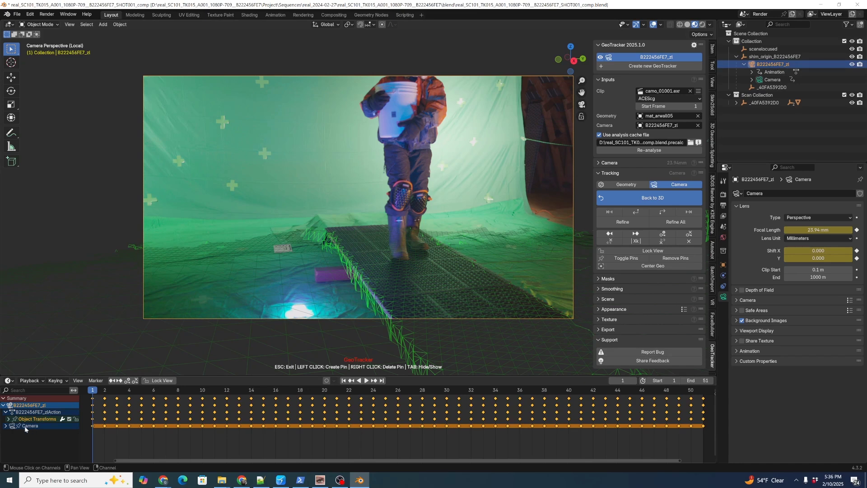
click(6, 426)
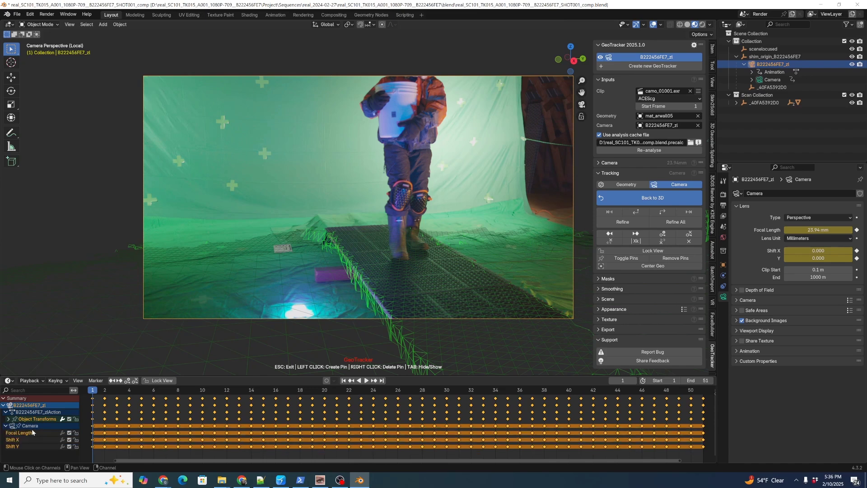
click(772, 80)
click(772, 66)
click(5, 426)
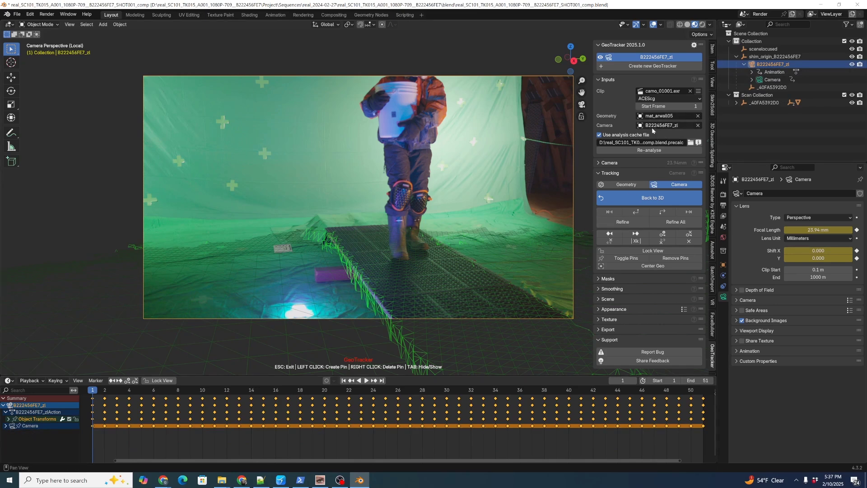
Clear the GeoTracker keyframes after frame 1 and play the shot back.
click(662, 240)
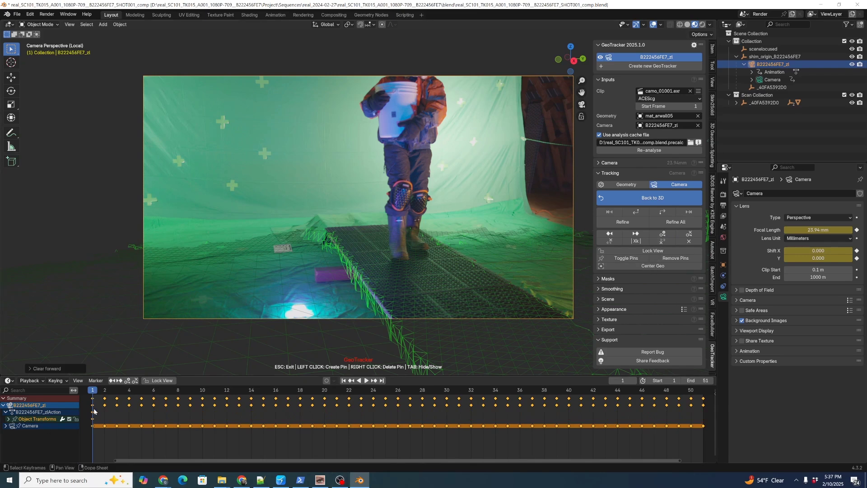
click(5, 425)
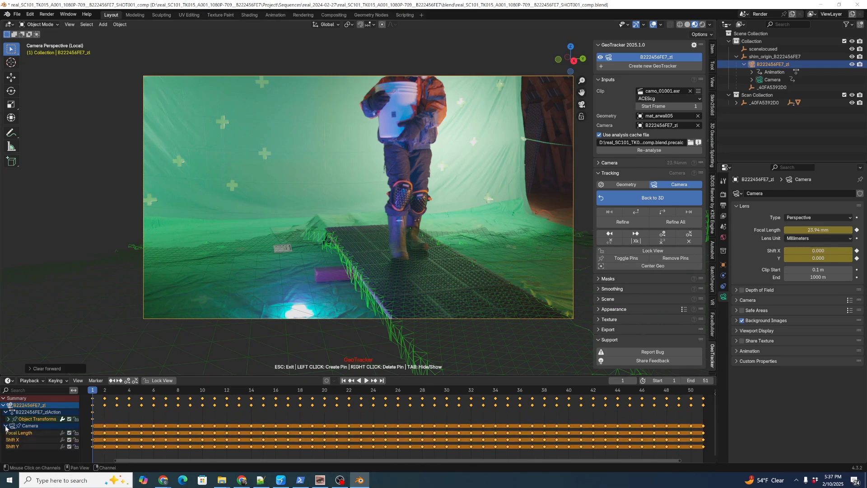
click(5, 426)
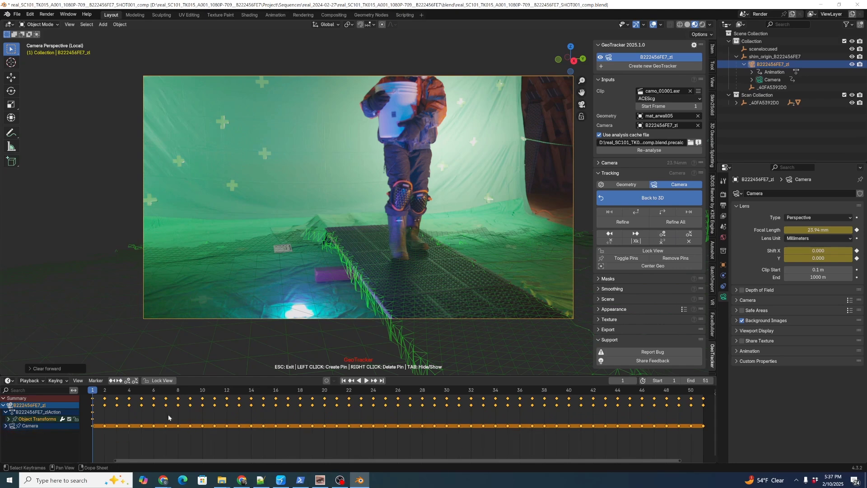
key(space)
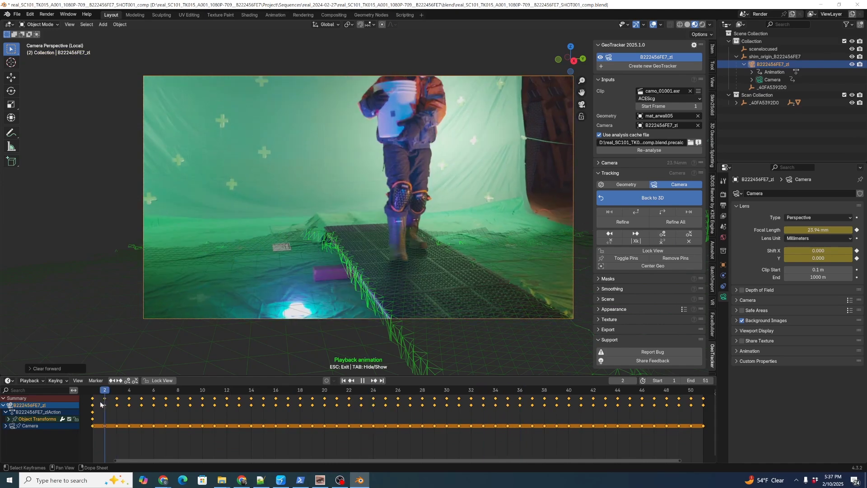
key(Escape)
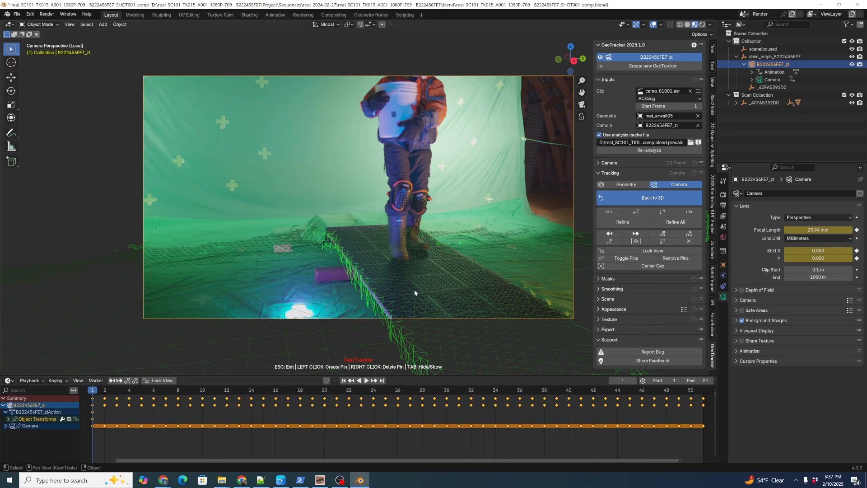
Track the camera forward to frame 51, then scrub and play the shot to review.
click(662, 211)
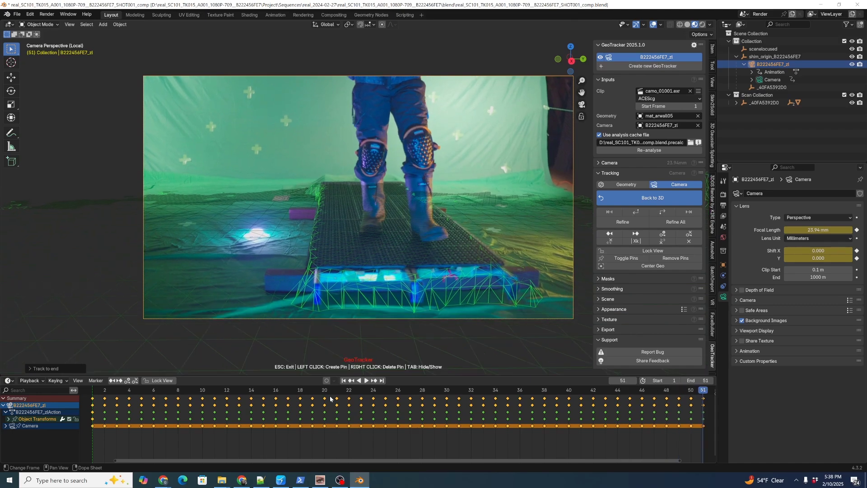
drag(330, 399, 435, 402)
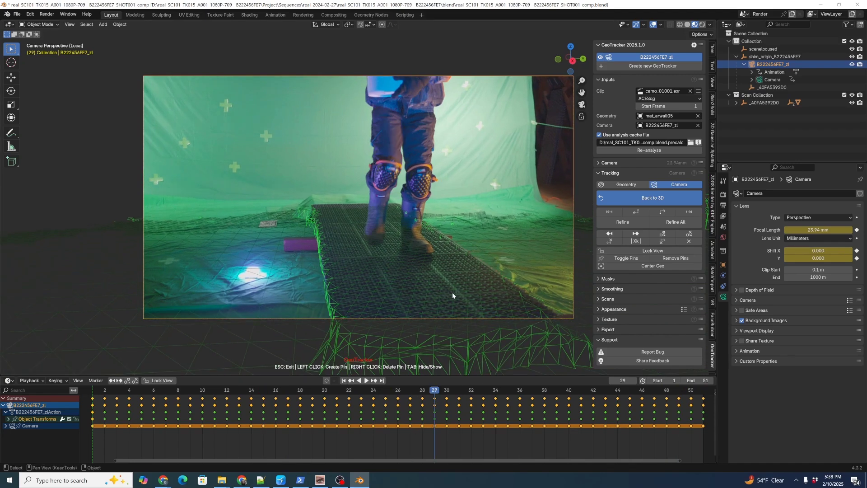
key(shift+ctrl+space)
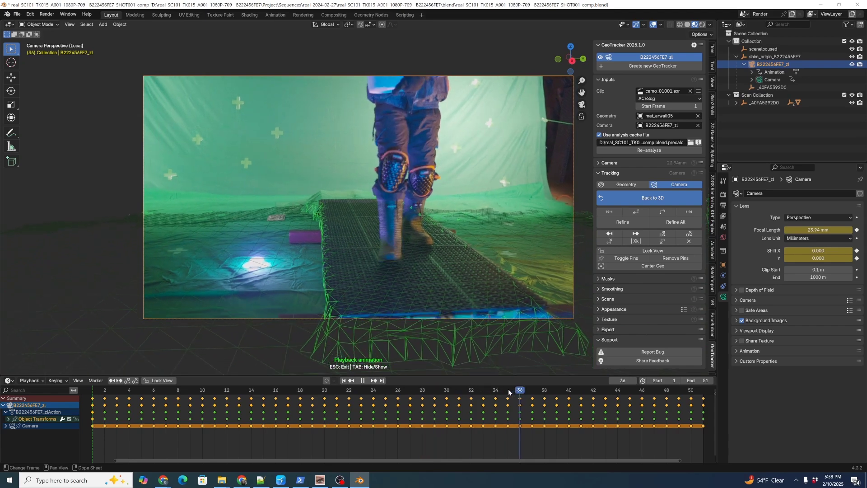
key(shift+ctrl+space)
key(Left)
key(Left)
key(Left)
key(Left)
key(Left)
key(Left)
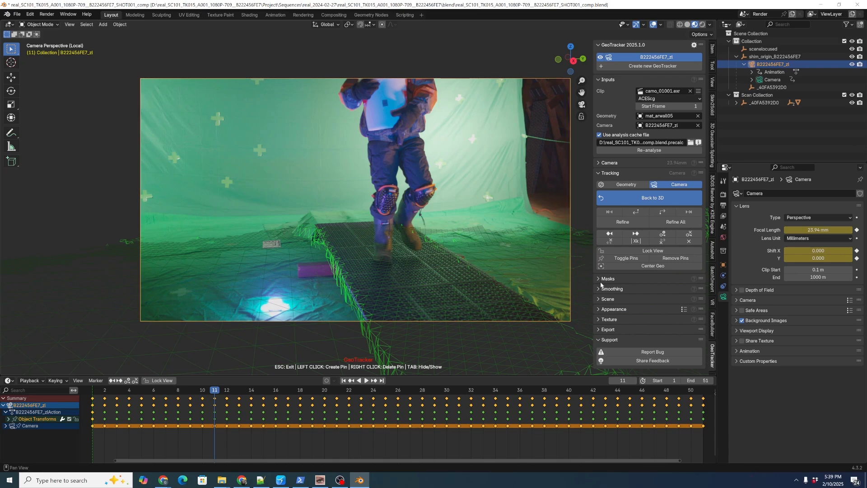
click(100, 391)
key(space)
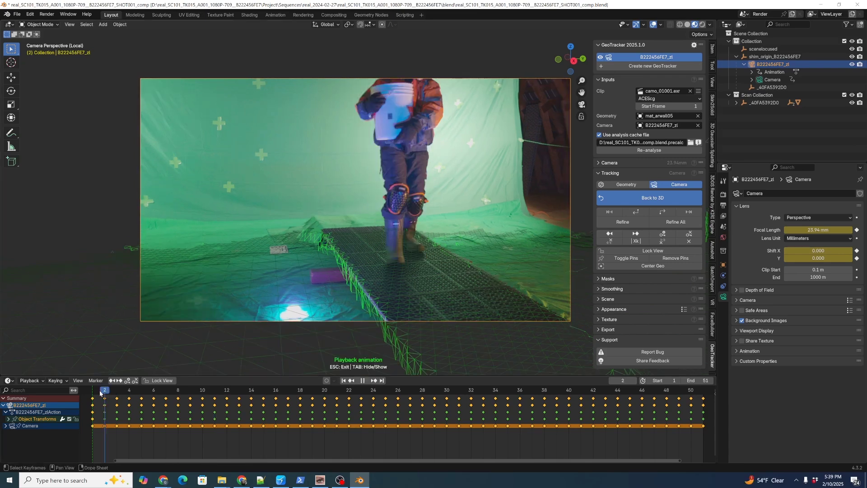
Clear the camera track after frame 1, replay the shot, and expand the Masks panel.
key(Escape)
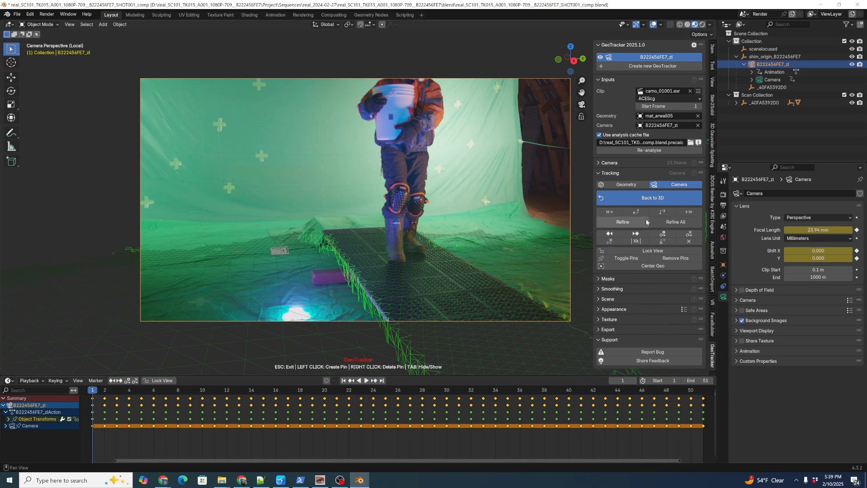
click(662, 240)
click(89, 403)
key(space)
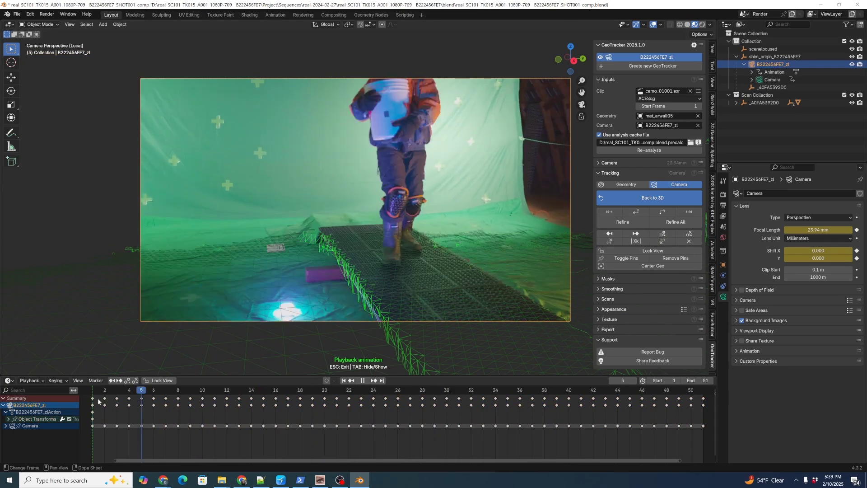
key(Escape)
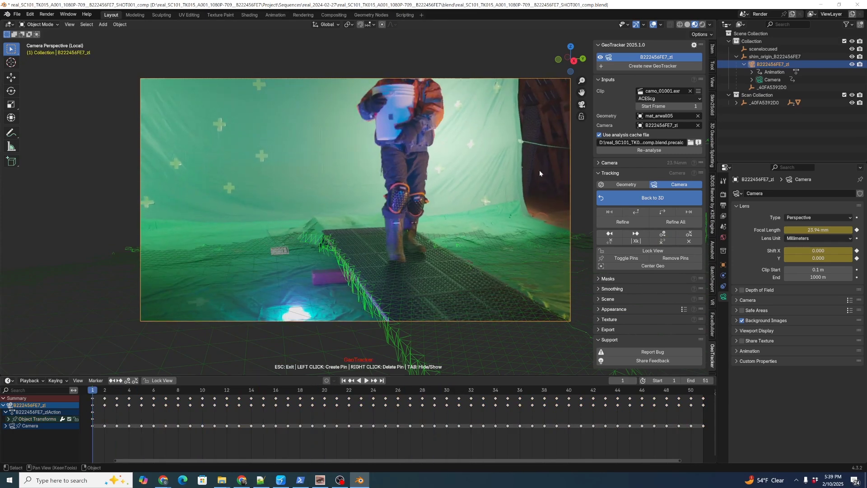
click(605, 279)
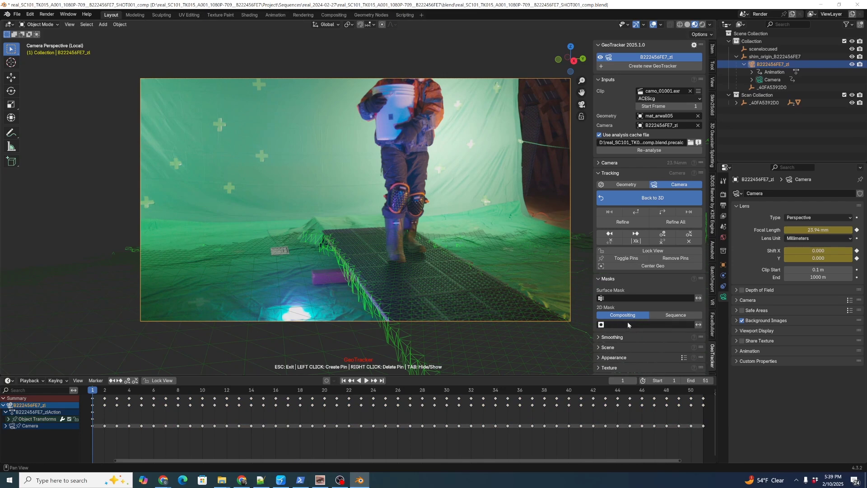
Load all frames from the aimattes_SHOT001 folder as the 2D mask image sequence.
click(680, 316)
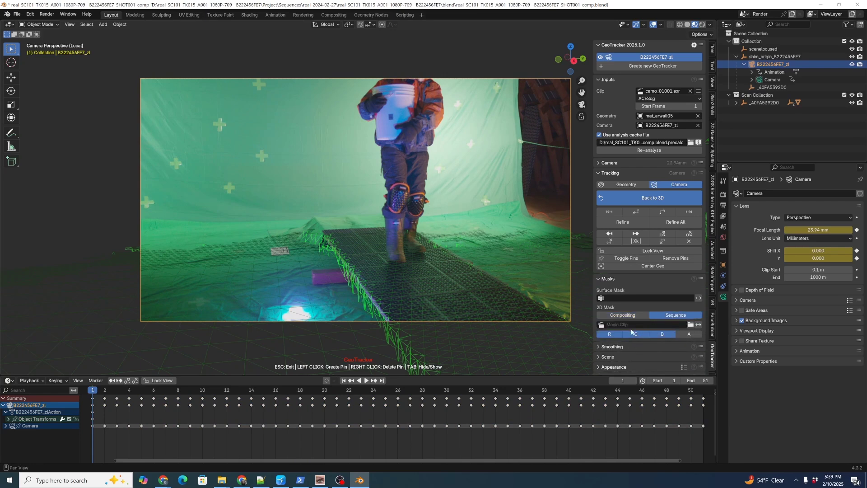
click(690, 324)
click(323, 149)
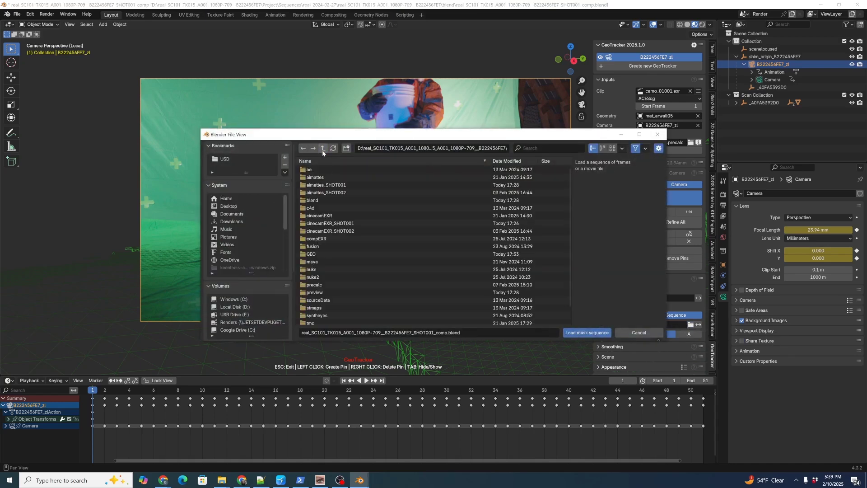
double_click(341, 186)
click(337, 215)
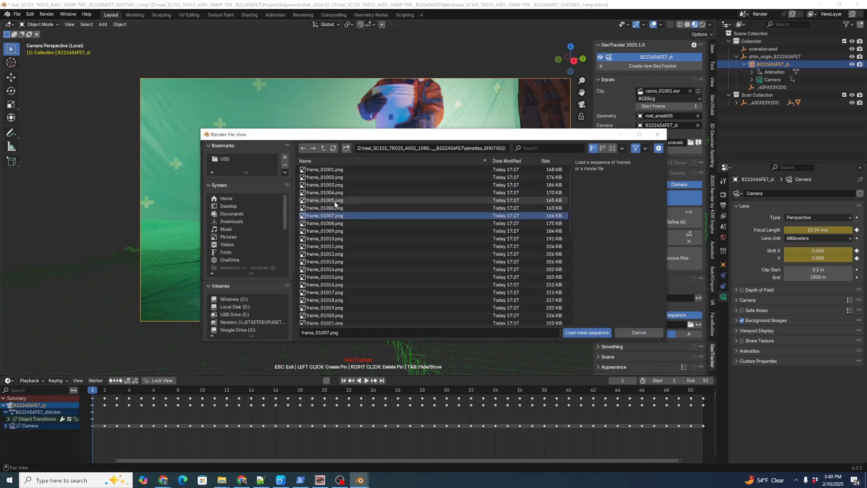
key(a)
click(586, 333)
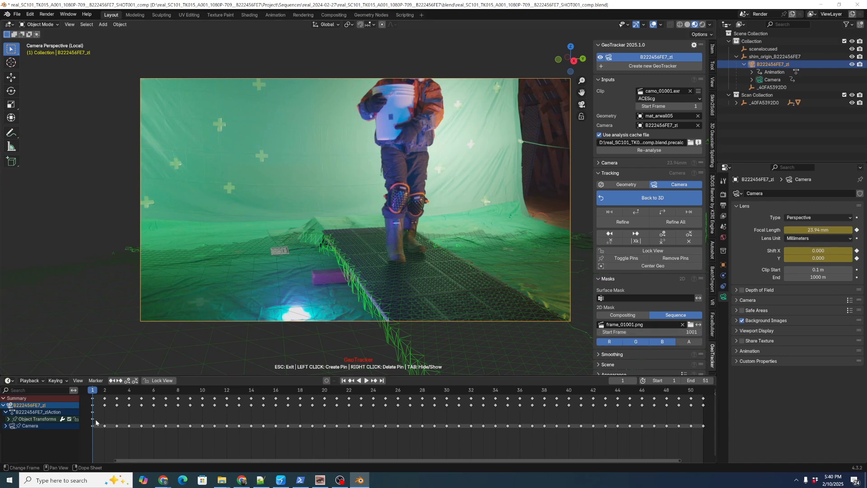
Set the mask sequence Start Frame to 1 and play the shot to check it.
click(689, 331)
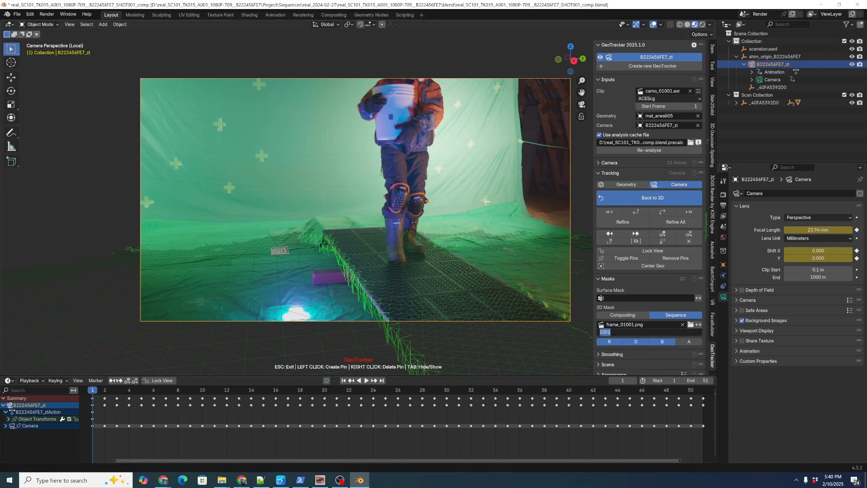
text(1)
key(Return)
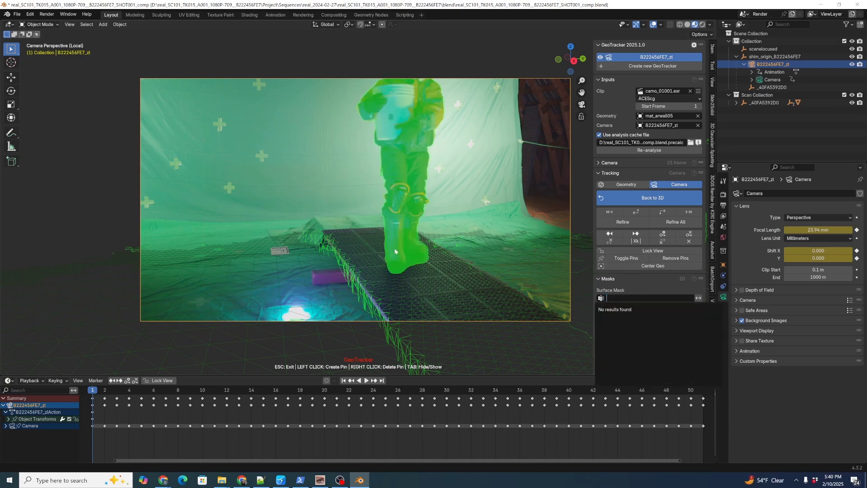
click(119, 392)
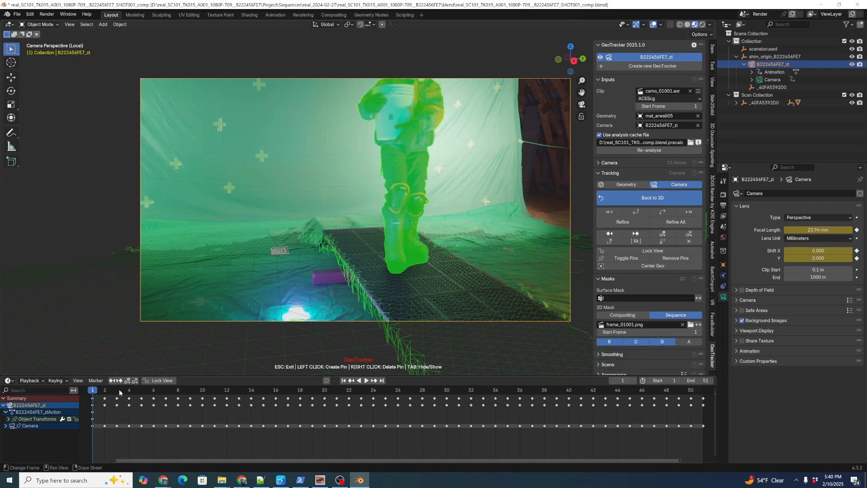
key(space)
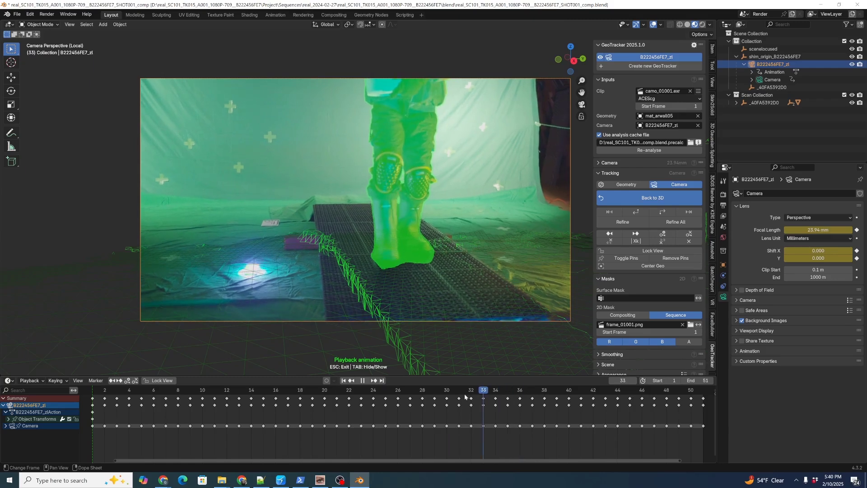
Return to frame 1 and track the camera forward through all 51 frames.
key(Escape)
key(shift+Left)
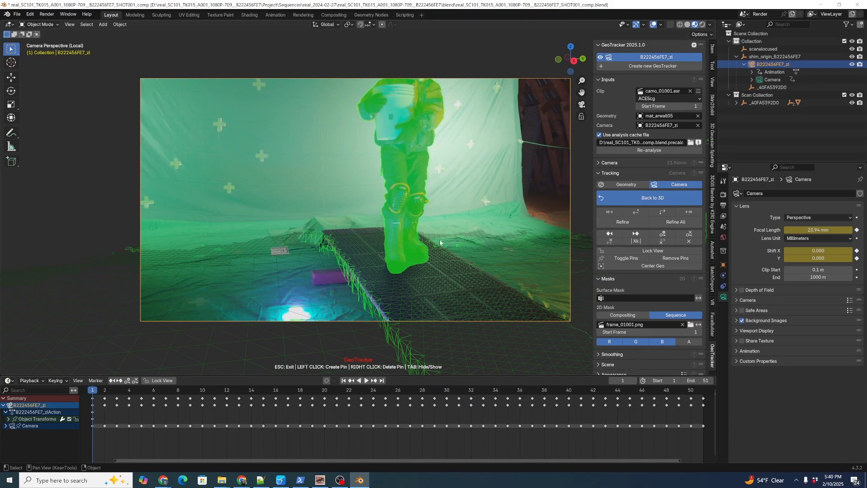
click(662, 211)
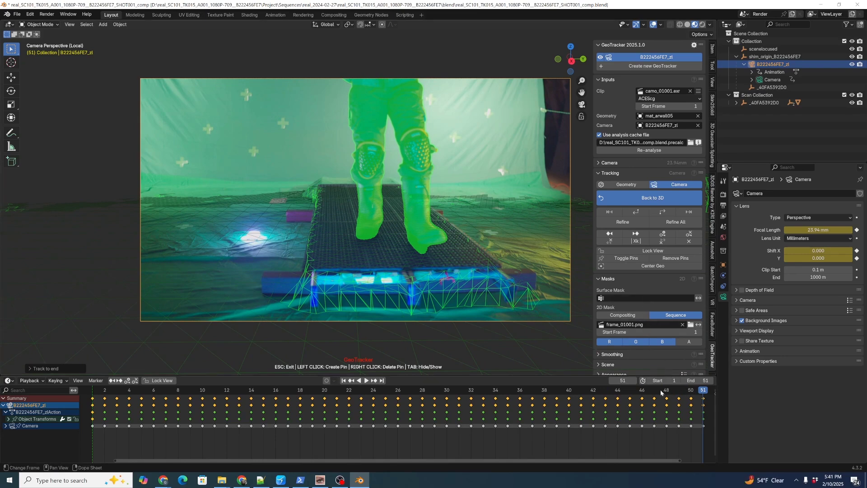
Review the solved track around frames 23–25, then exit pinmode.
key(space)
drag(569, 395, 385, 403)
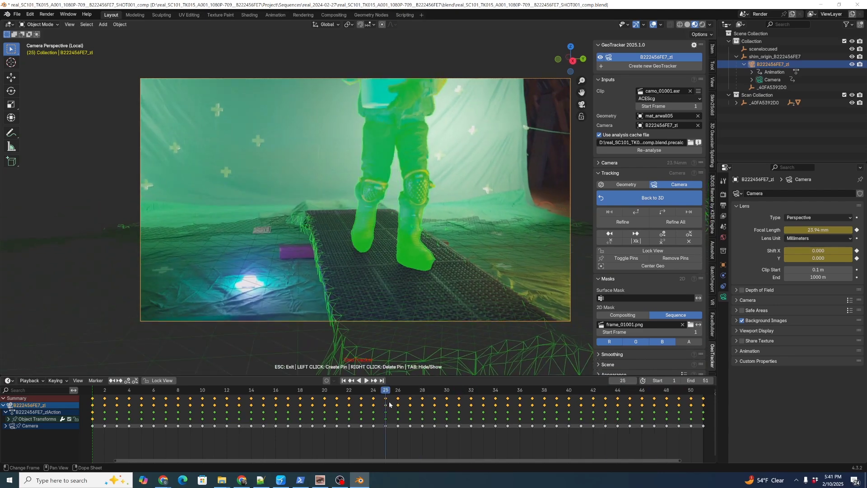
key(space)
key(space)
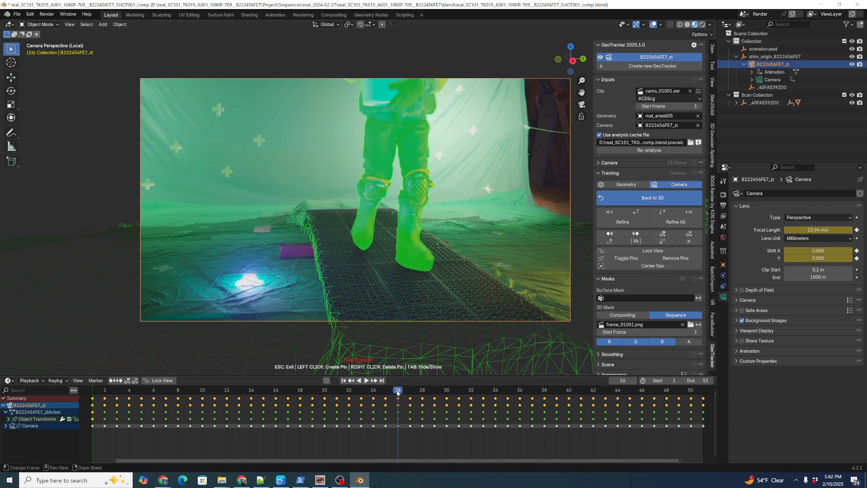
key(Left)
key(Left)
key(Left)
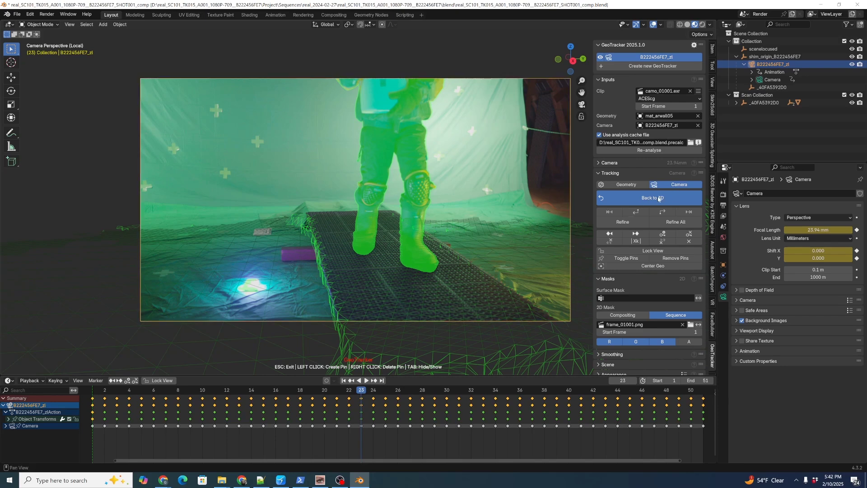
click(648, 199)
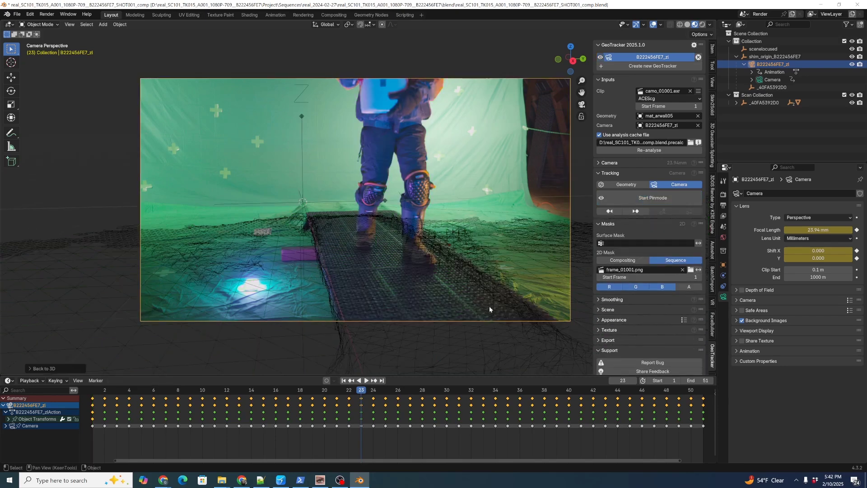
Play the shot in the 3D view, save SHOT001_comp.blend, and select the scan mesh.
key(space)
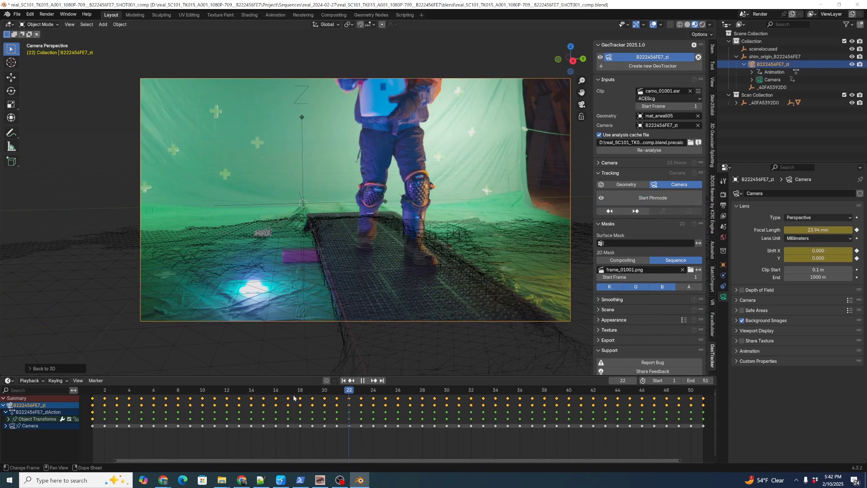
key(ctrl+s)
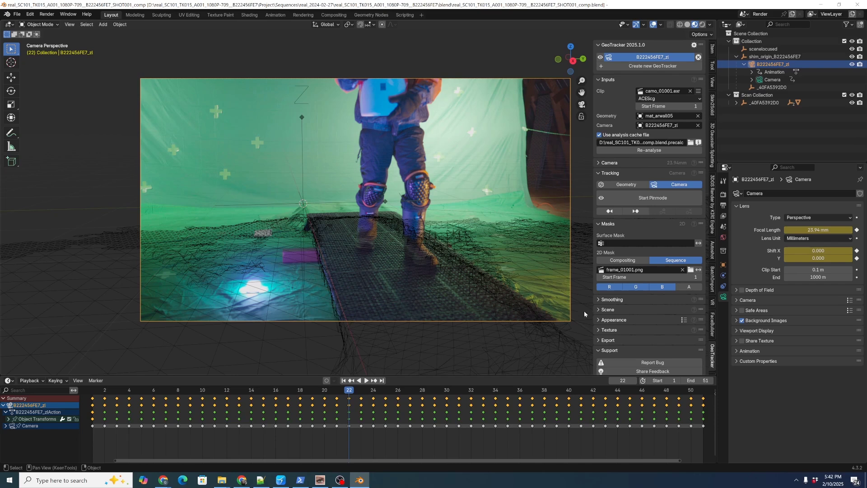
click(364, 236)
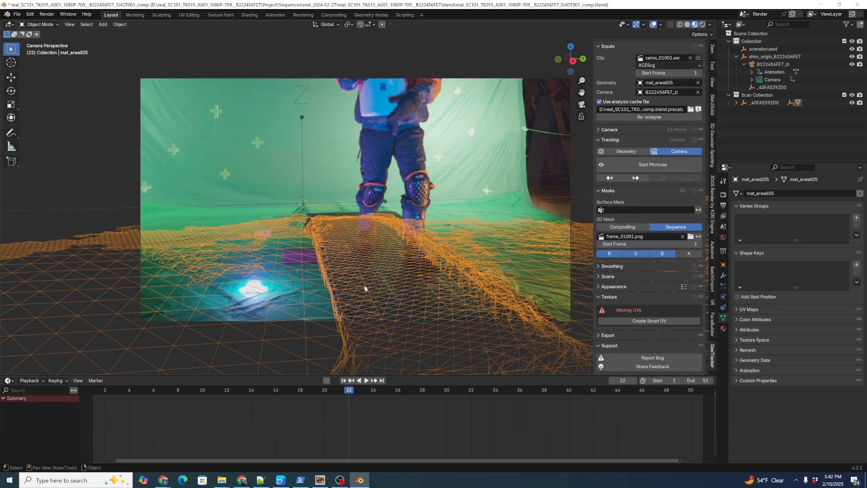
Select the scan mesh and set its Viewport Display As to Textured.
click(101, 179)
drag(329, 392, 278, 391)
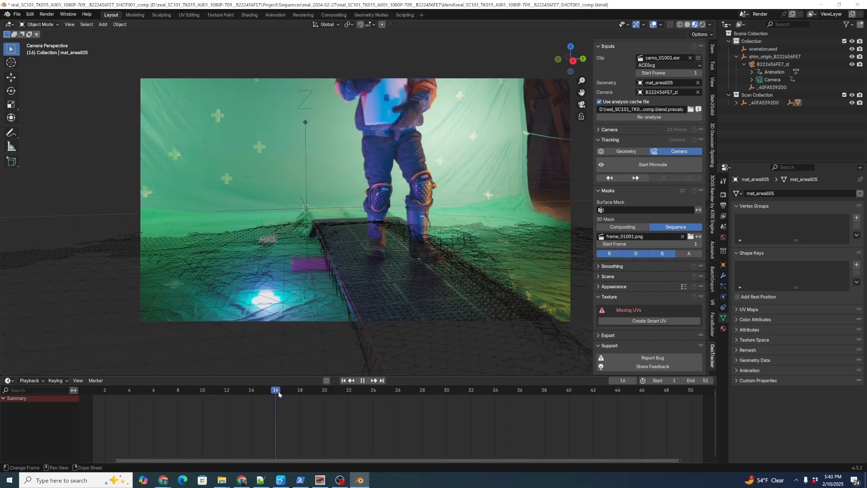
key(space)
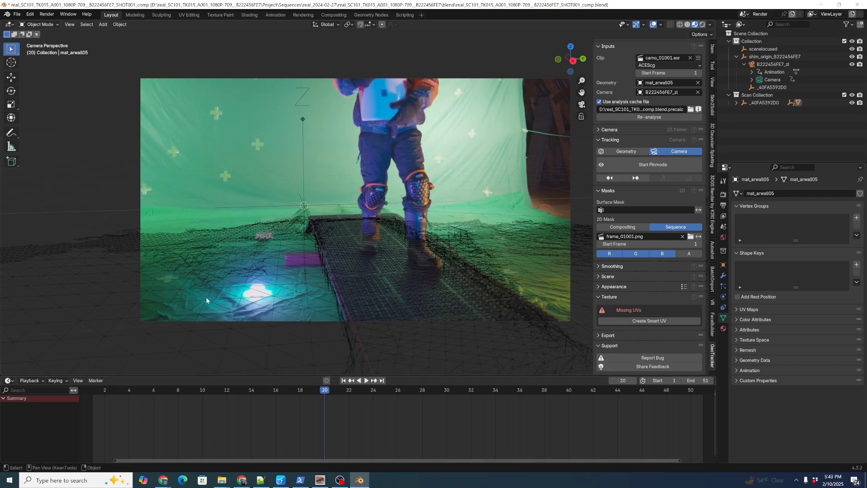
click(207, 300)
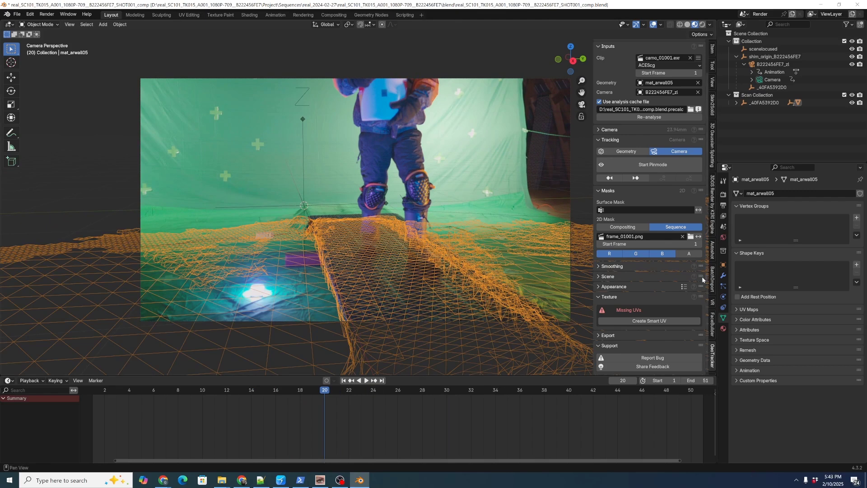
click(723, 265)
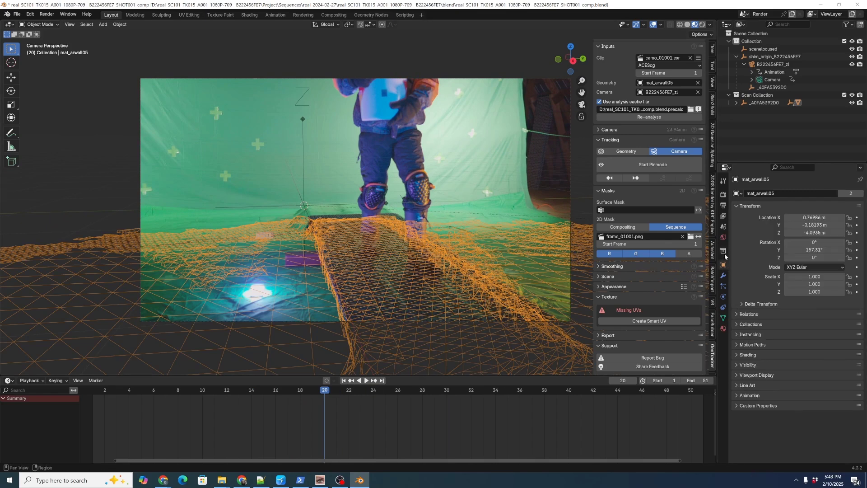
click(737, 375)
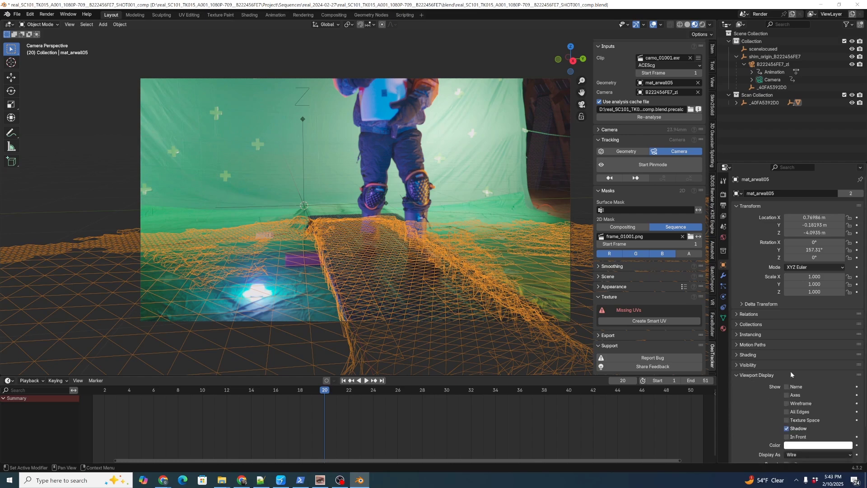
scroll(790, 374, down, 2)
click(806, 416)
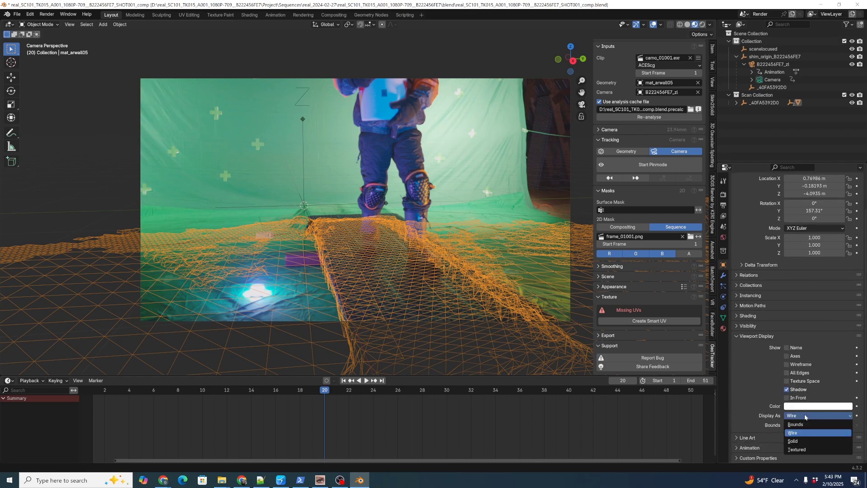
click(809, 433)
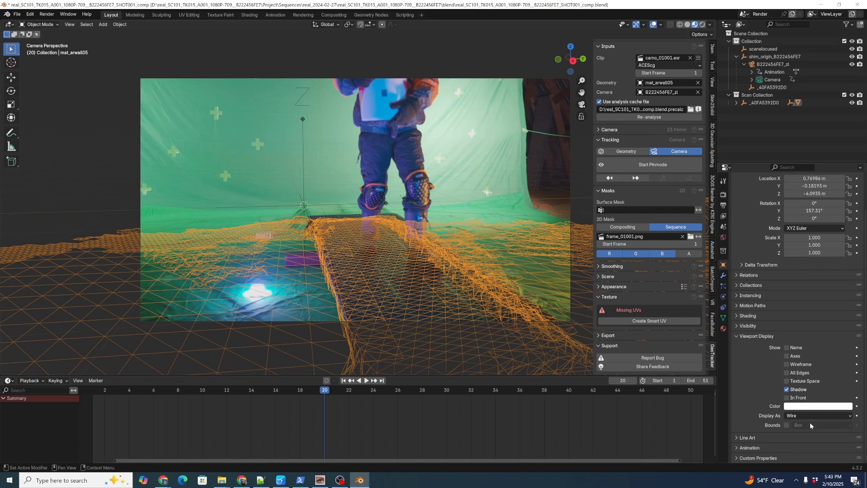
click(808, 416)
click(806, 448)
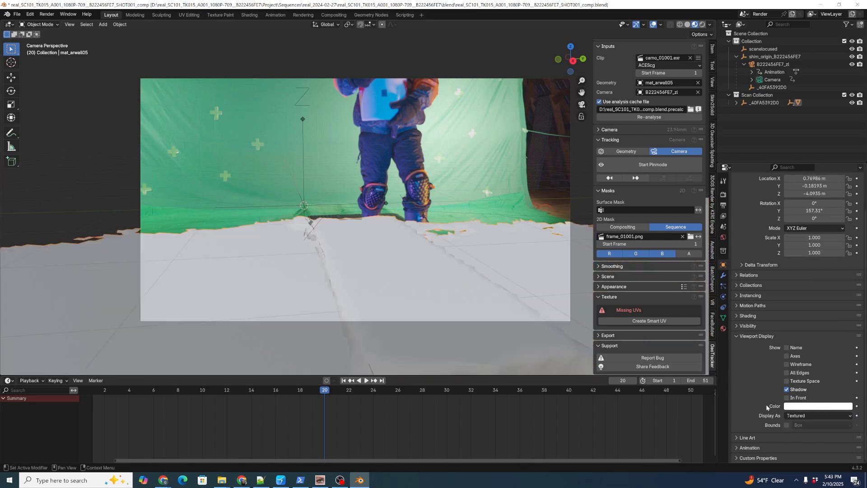
Play the shot to check the textured mesh, stopping at frame 15.
key(space)
mouse_move(259, 392)
mouse_down()
mouse_move(240, 392)
mouse_move(254, 388)
mouse_up()
key(space)
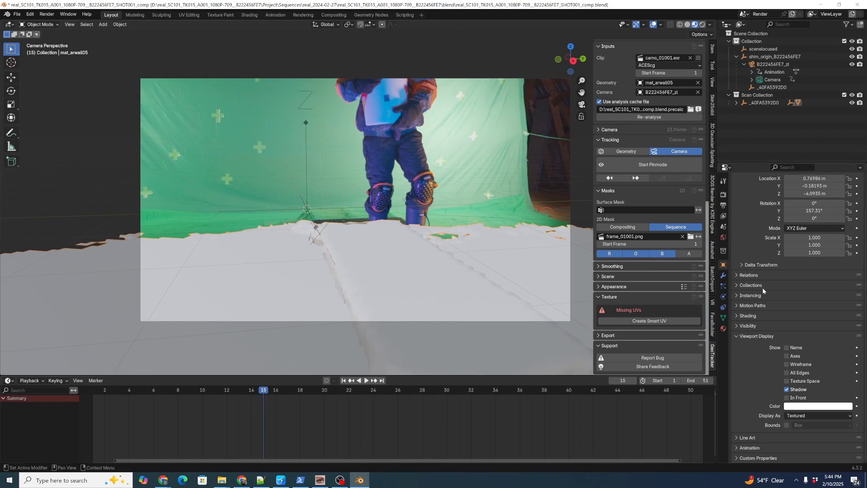
click(724, 329)
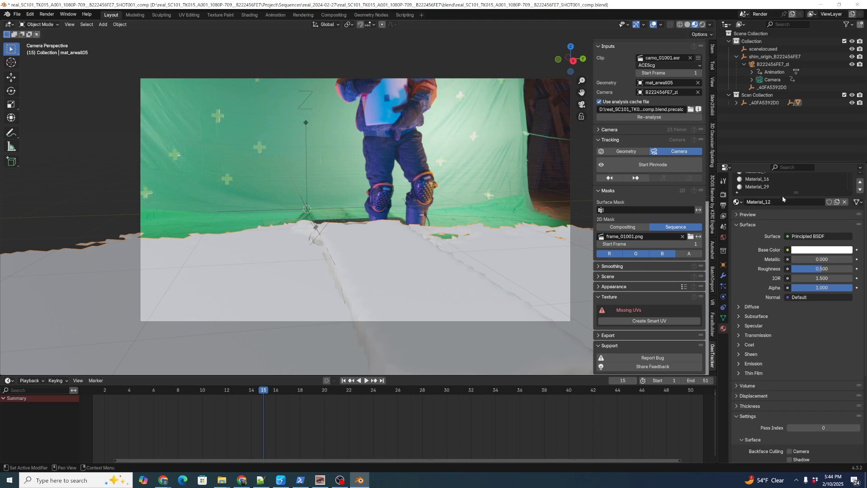
Enlarge the material slot list, browse the slots, and make the top slot Material_12 active.
drag(796, 193, 805, 384)
scroll(854, 355, down, 5)
scroll(854, 355, down, 2)
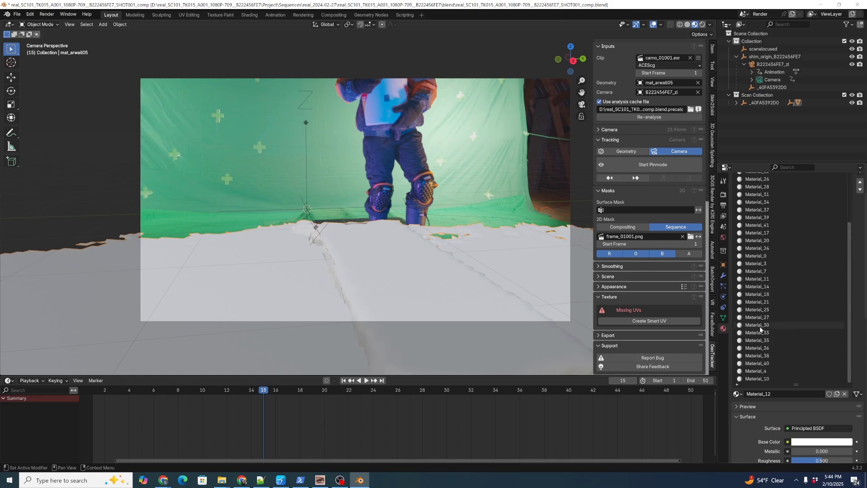
scroll(851, 221, up, 1)
scroll(852, 221, up, 5)
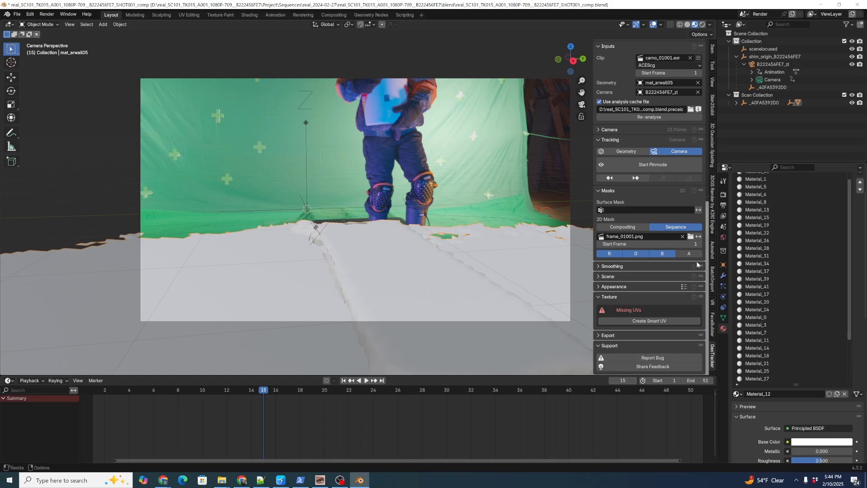
scroll(790, 190, up, 5)
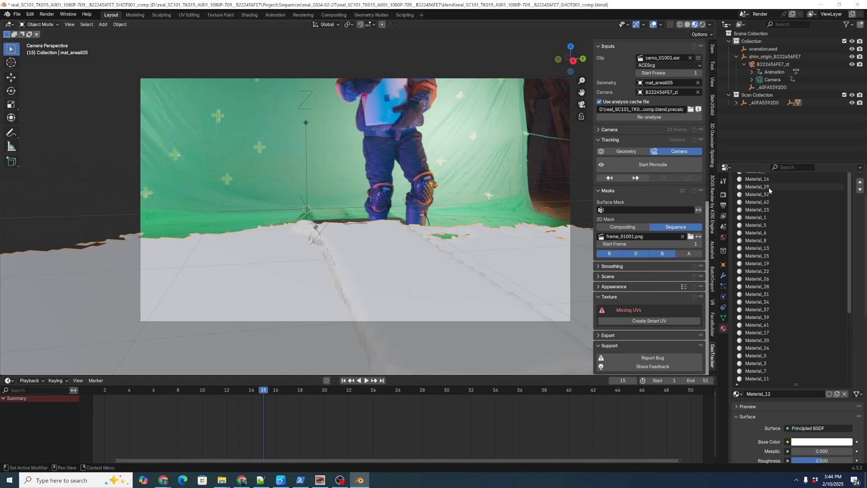
click(763, 179)
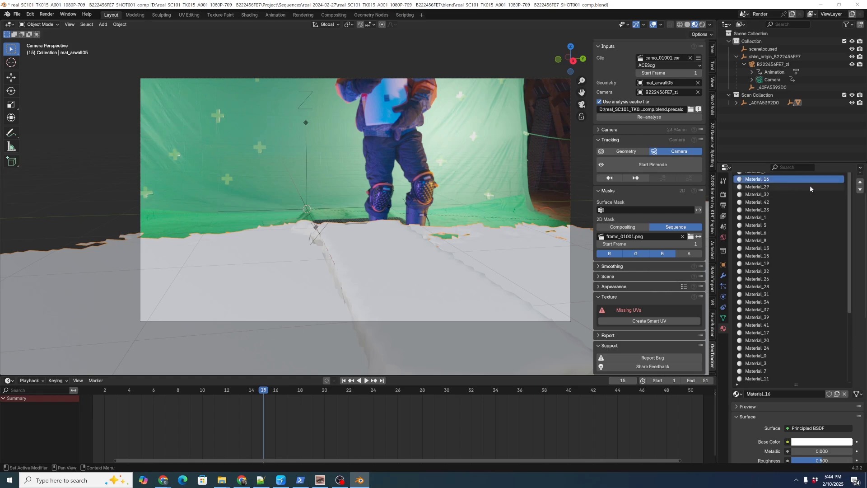
click(801, 240)
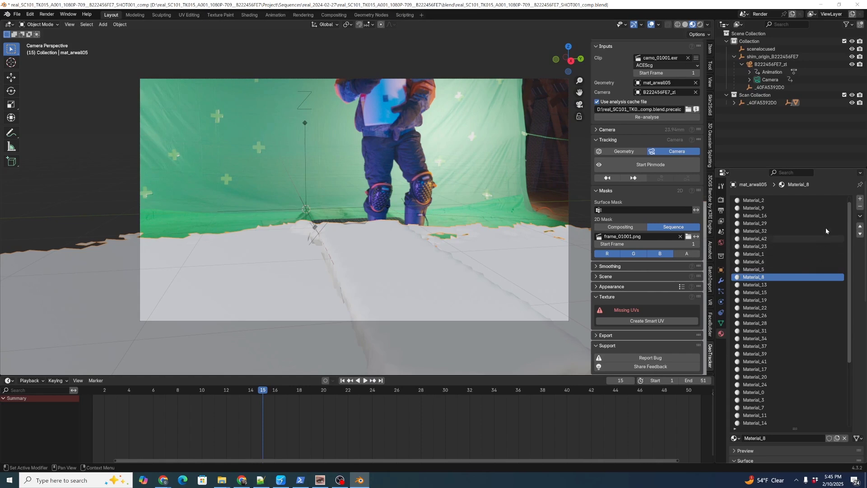
key(ctrl+shift+Tab)
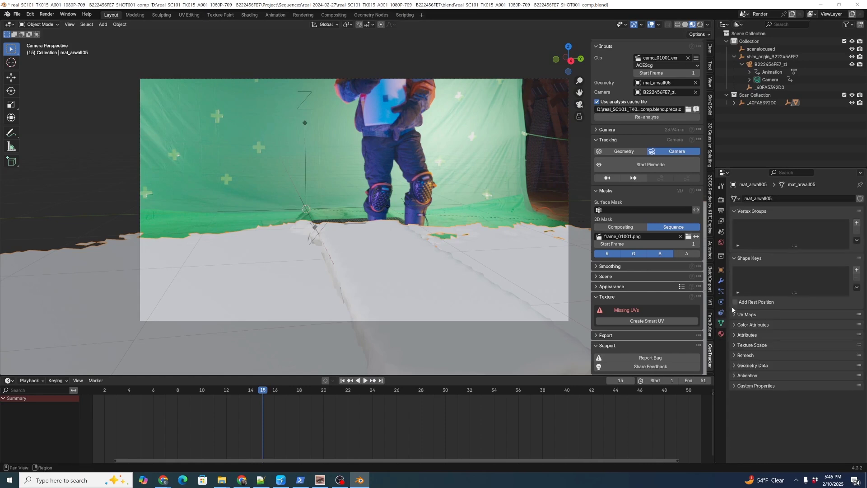
click(721, 334)
scroll(764, 217, up, 1)
click(802, 201)
Remove mat_arwall05's material slots one after another until the list is empty.
click(861, 207)
click(861, 207)
click(861, 207)
click(861, 207)
double_click(861, 207)
click(861, 207)
double_click(861, 207)
double_click(861, 207)
double_click(861, 207)
click(860, 207)
double_click(861, 207)
click(861, 207)
double_click(861, 207)
double_click(861, 207)
click(860, 207)
double_click(861, 206)
click(861, 207)
double_click(860, 207)
click(860, 207)
double_click(861, 207)
double_click(860, 207)
double_click(860, 207)
click(861, 207)
double_click(860, 207)
double_click(861, 206)
double_click(861, 206)
double_click(861, 207)
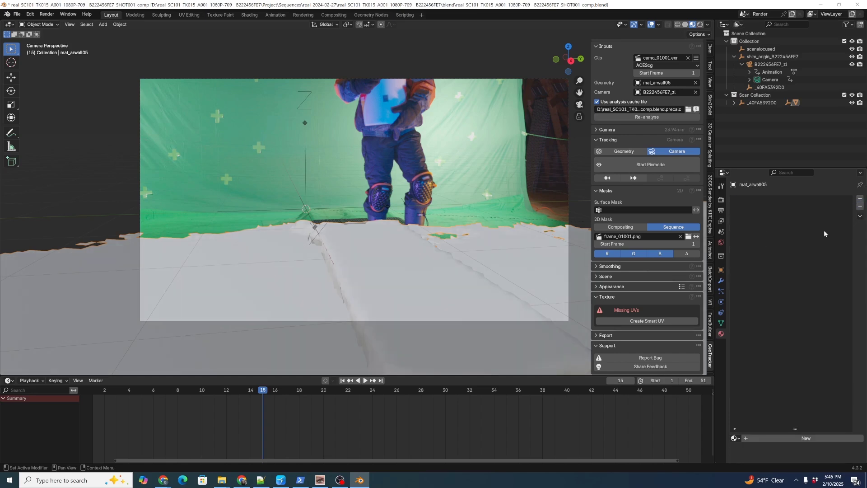
Save, create Smart UVs for mat_arwall05, and inspect the islands in UV Editing before returning to Layout.
key(ctrl+s)
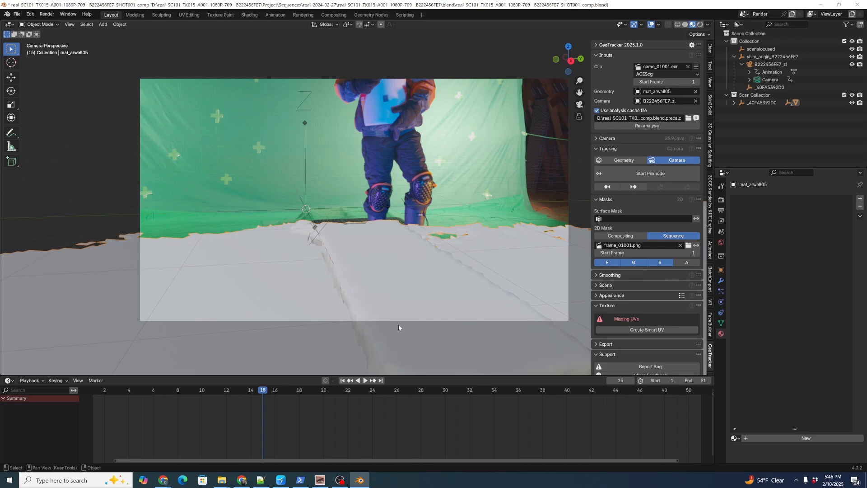
click(651, 331)
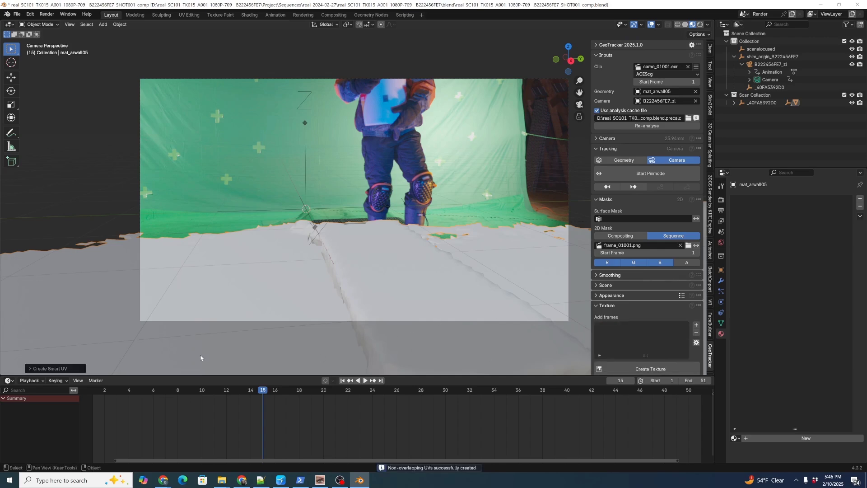
click(188, 15)
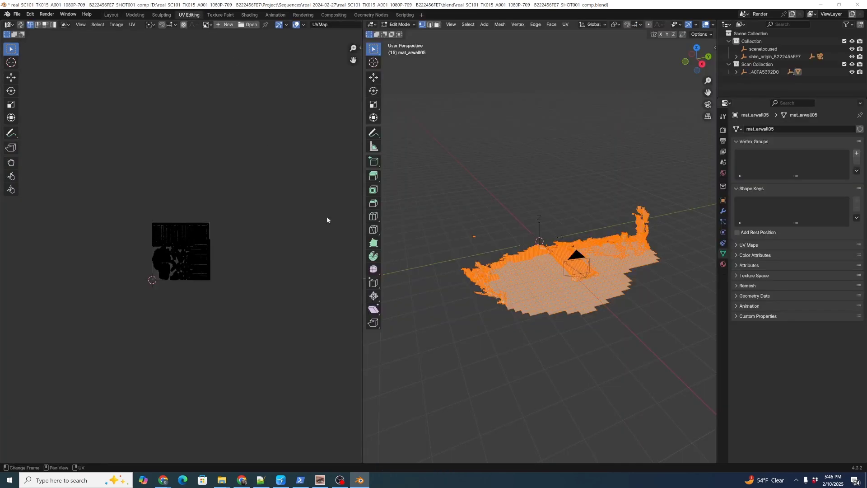
scroll(224, 288, up, 7)
scroll(137, 304, up, 3)
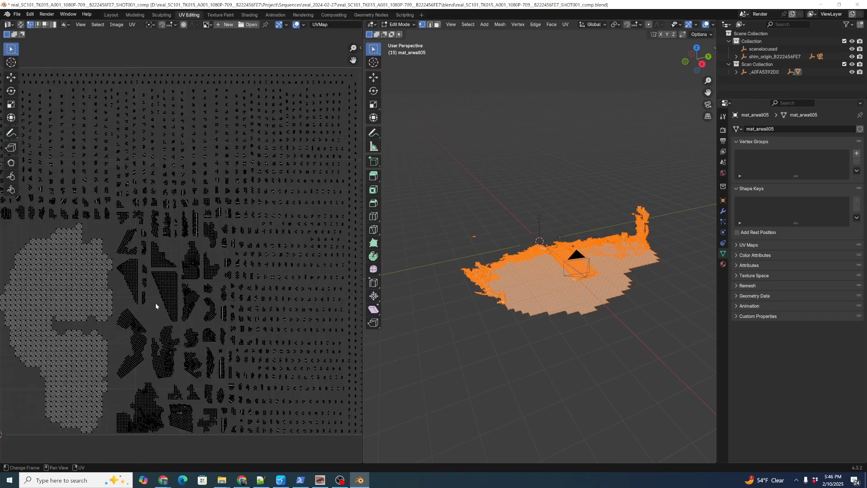
scroll(587, 268, up, 4)
scroll(588, 268, down, 5)
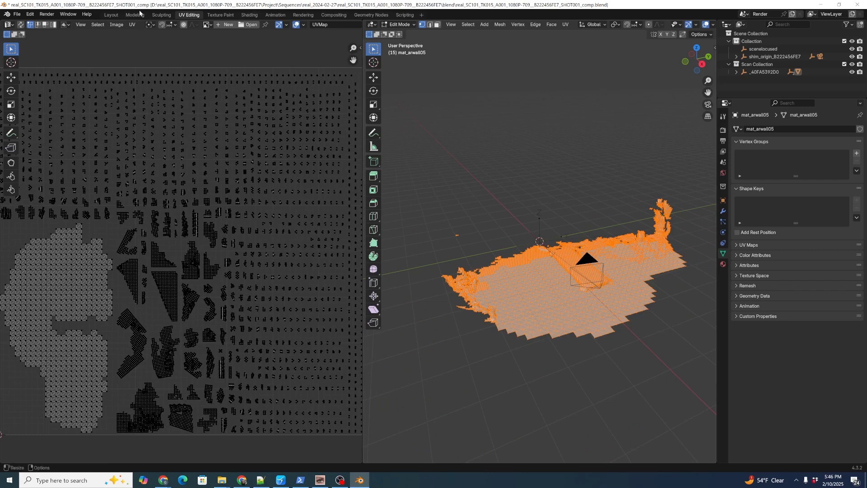
click(111, 15)
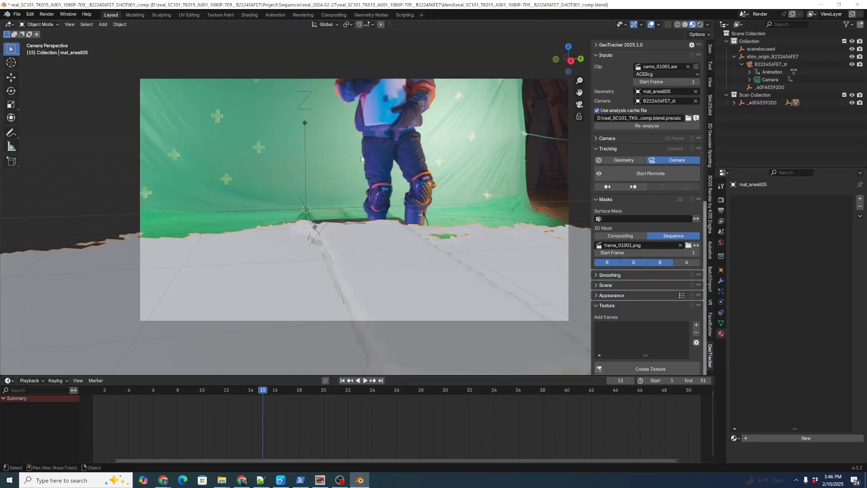
Go to the last frame, 51, and add it as a texture projection frame.
scroll(628, 324, down, 3)
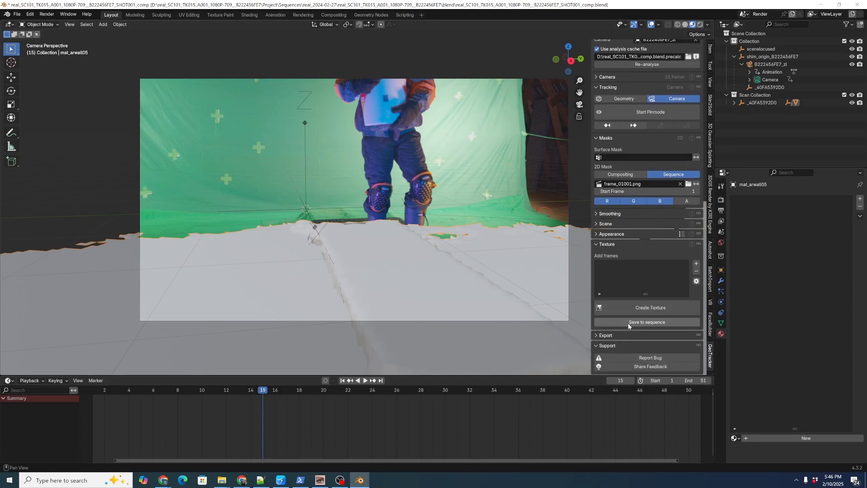
key(space)
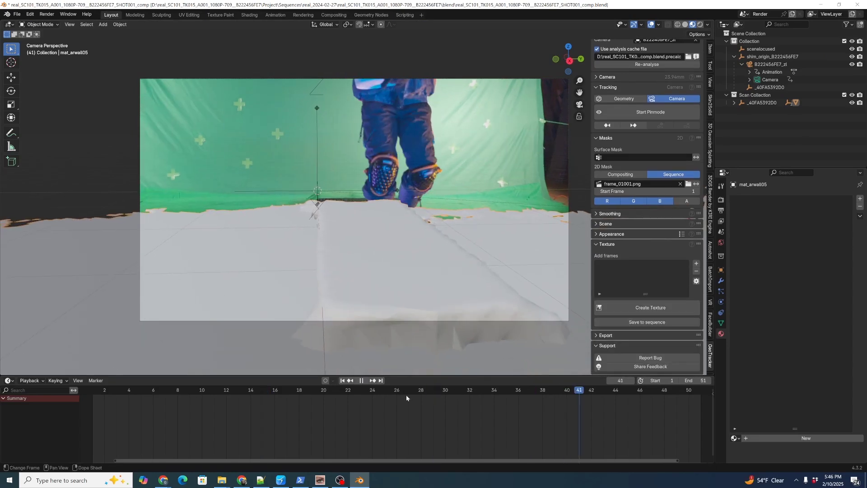
mouse_move(198, 403)
mouse_down()
mouse_move(138, 403)
mouse_move(190, 403)
mouse_up()
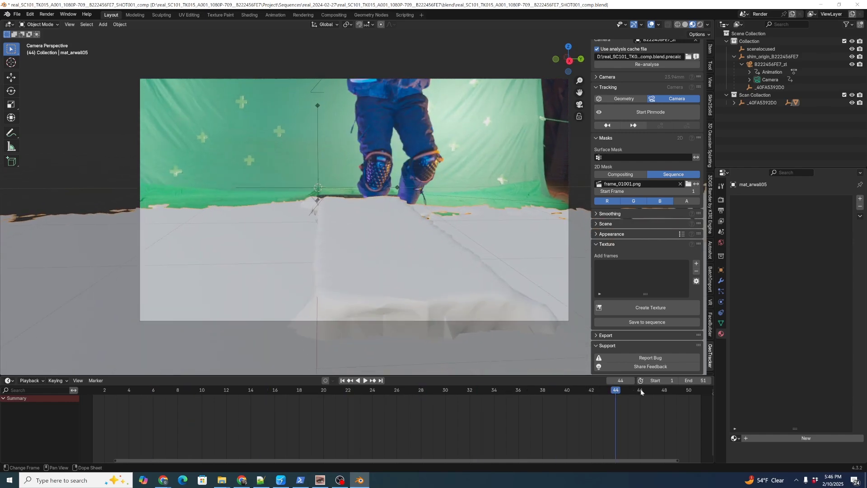
click(690, 394)
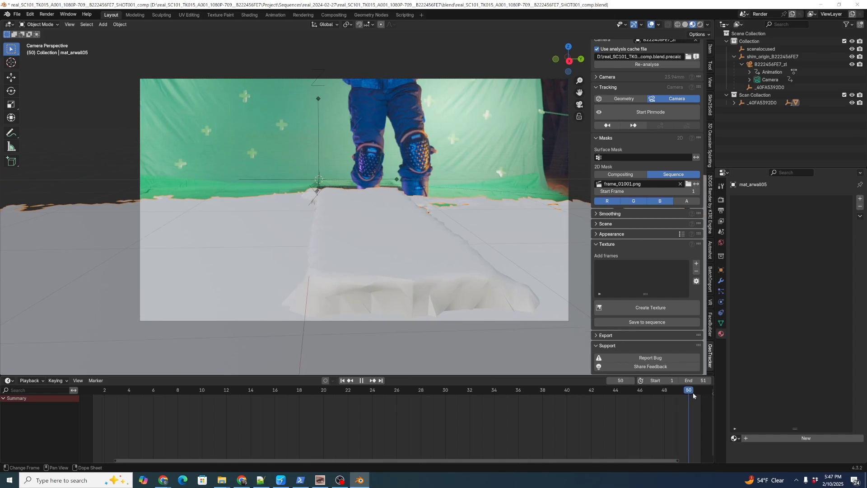
click(699, 393)
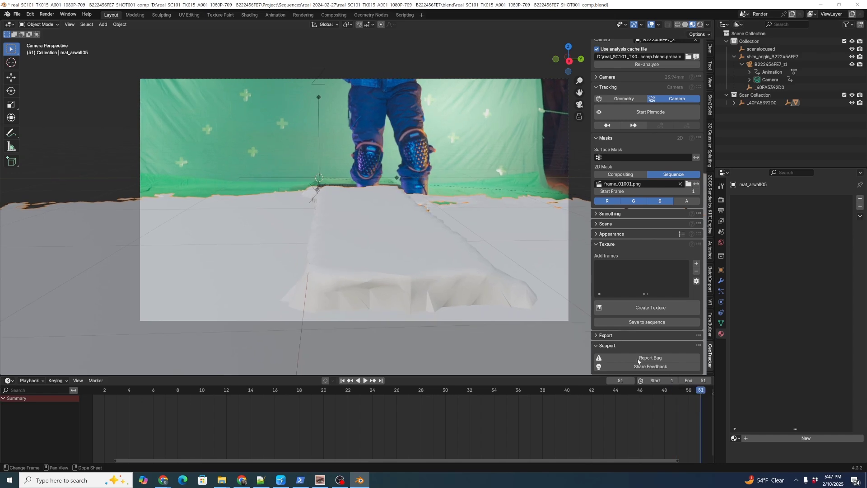
click(696, 264)
Add frames 31 and 13 as texture projection frames.
key(space)
drag(657, 392, 456, 389)
key(space)
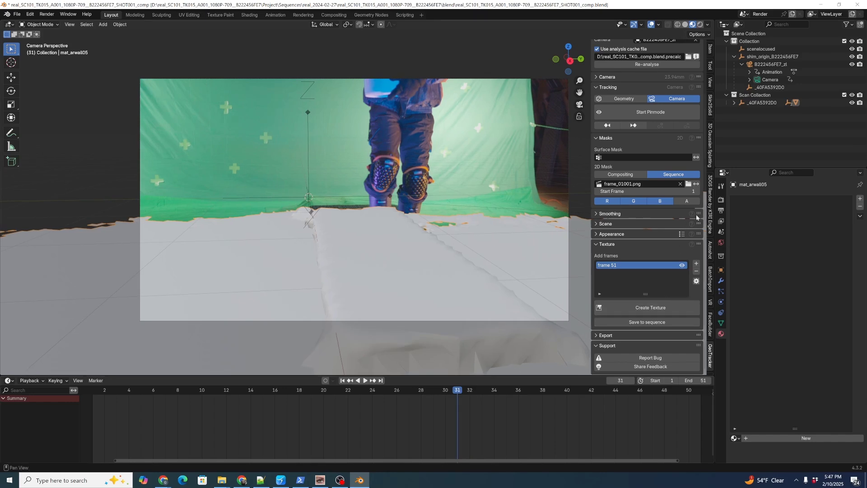
click(696, 263)
key(shift+ctrl+space)
drag(254, 393, 237, 394)
key(space)
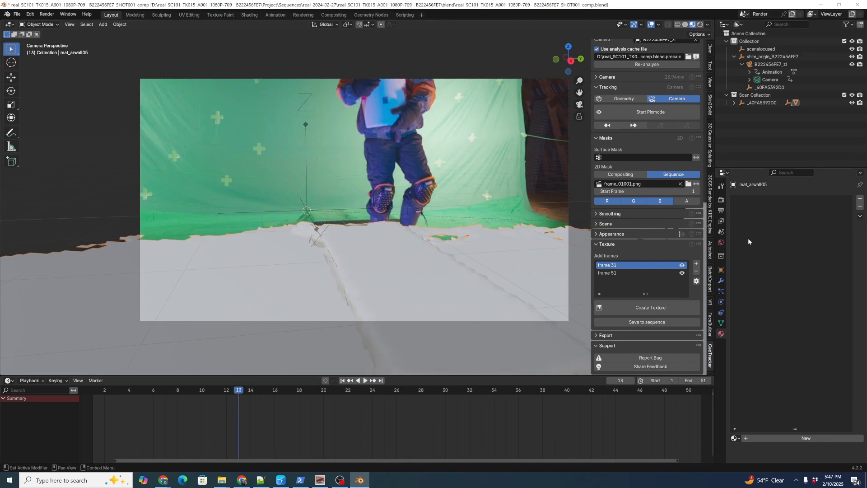
click(696, 263)
Add frame 1 as a texture frame, save the file, and request Create Texture.
drag(236, 392, 93, 397)
key(space)
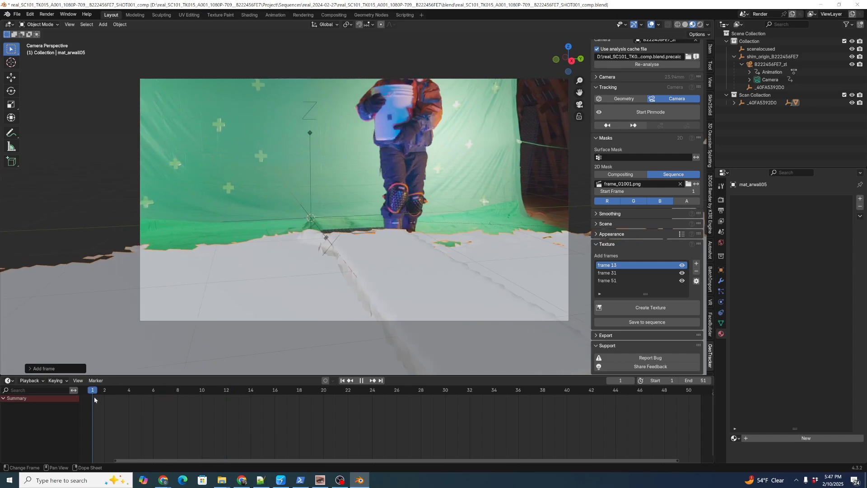
key(space)
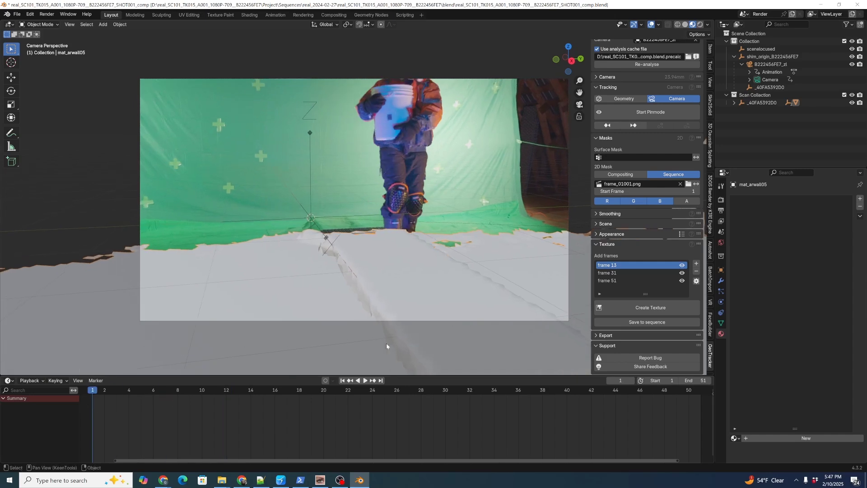
click(697, 263)
key(ctrl+s)
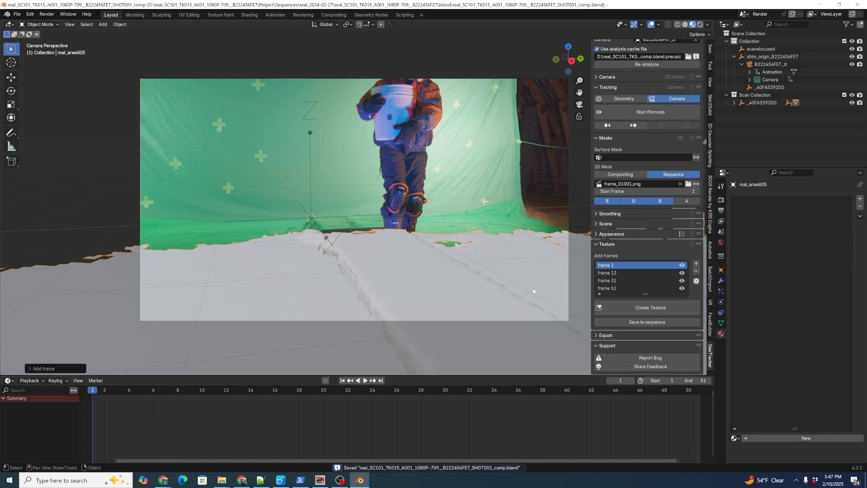
click(650, 310)
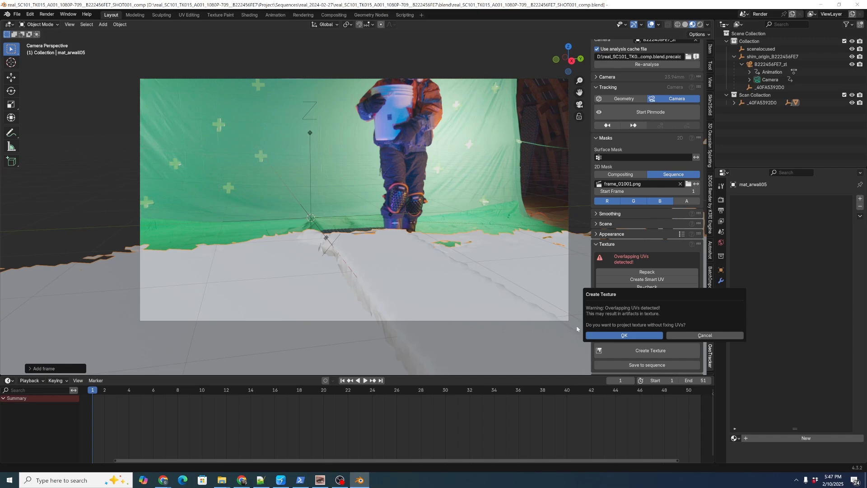
Accept the overlapping-UVs warning to project frames 1, 13, 31, 51, then inspect the textured catwalk mesh.
click(609, 335)
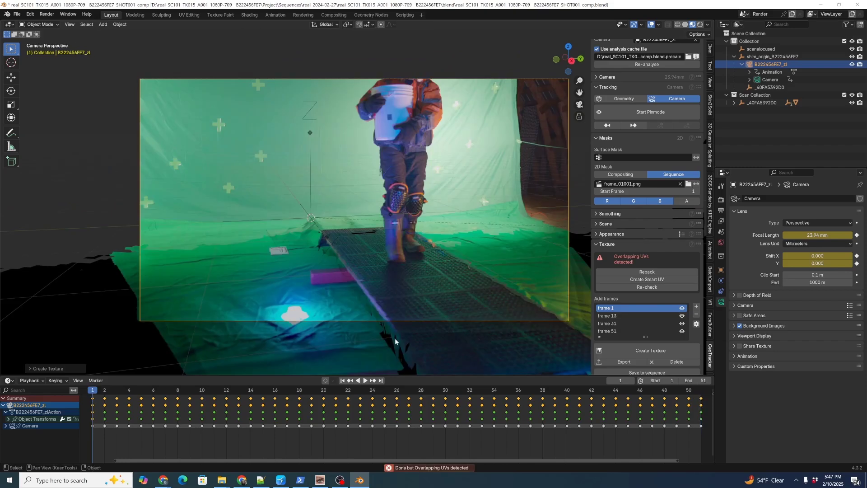
mouse_move(327, 269)
middle_down()
mouse_move(278, 255)
mouse_move(353, 278)
mouse_move(313, 280)
mouse_move(344, 272)
mouse_move(336, 271)
middle_up()
scroll(284, 235, up, 3)
scroll(319, 224, up, 2)
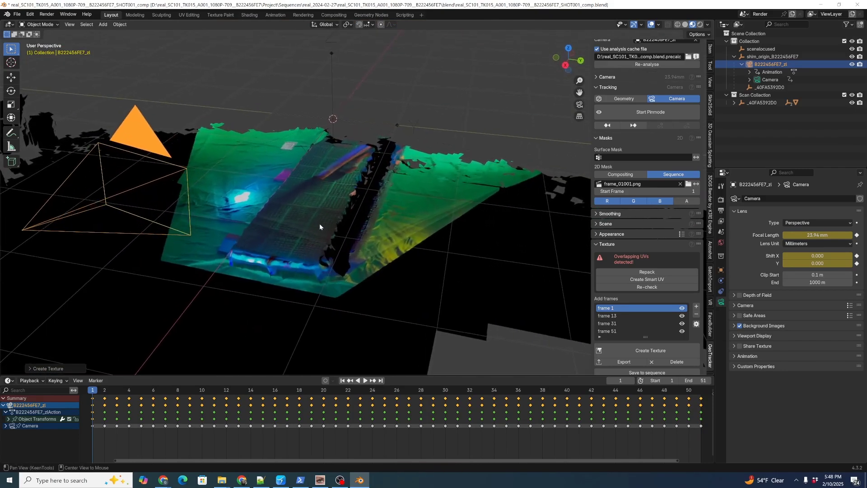
middle_drag(318, 219, 283, 248)
scroll(285, 248, up, 5)
mouse_move(334, 213)
middle_down()
mouse_move(273, 212)
mouse_move(308, 247)
mouse_move(251, 281)
mouse_move(299, 280)
mouse_move(283, 275)
mouse_move(343, 270)
mouse_move(335, 198)
mouse_move(289, 242)
mouse_move(208, 242)
mouse_move(249, 210)
mouse_move(360, 161)
mouse_move(438, 194)
mouse_move(376, 174)
mouse_move(410, 209)
mouse_move(390, 199)
mouse_move(335, 199)
mouse_move(356, 187)
mouse_move(339, 197)
middle_up()
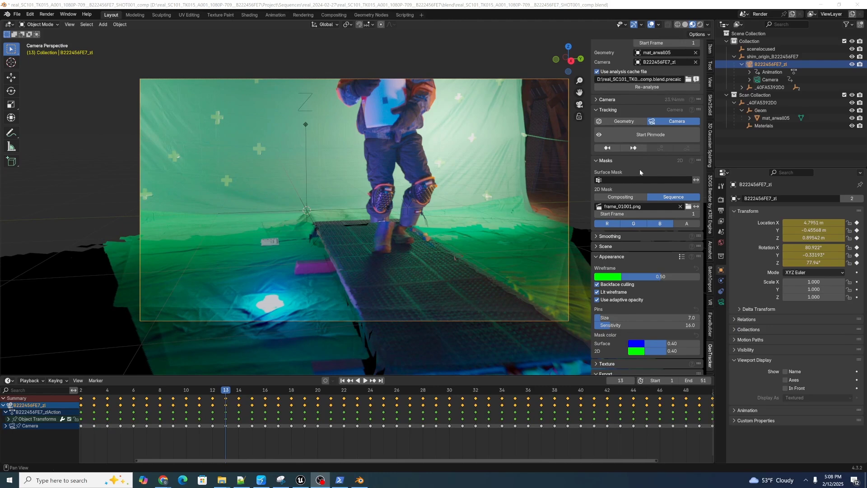
Set the wireframe render output to the GEO folder with file name shot_01_wireframe_.
scroll(640, 280, down, 3)
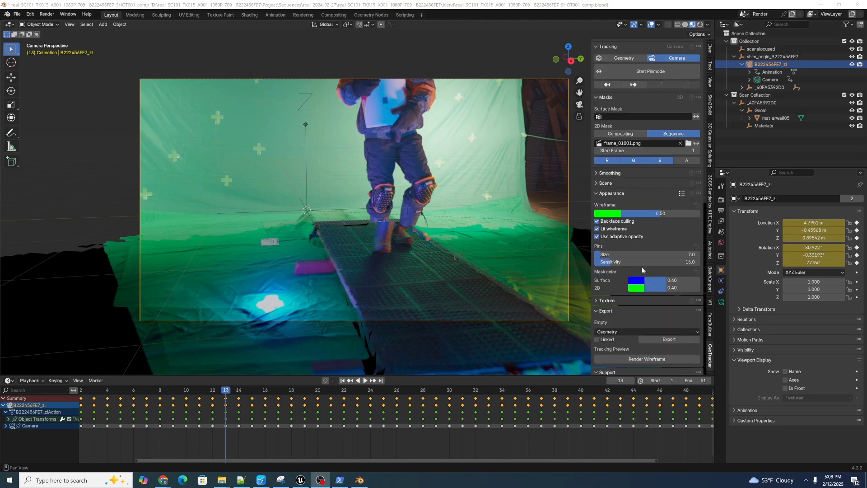
scroll(641, 266, down, 1)
click(645, 331)
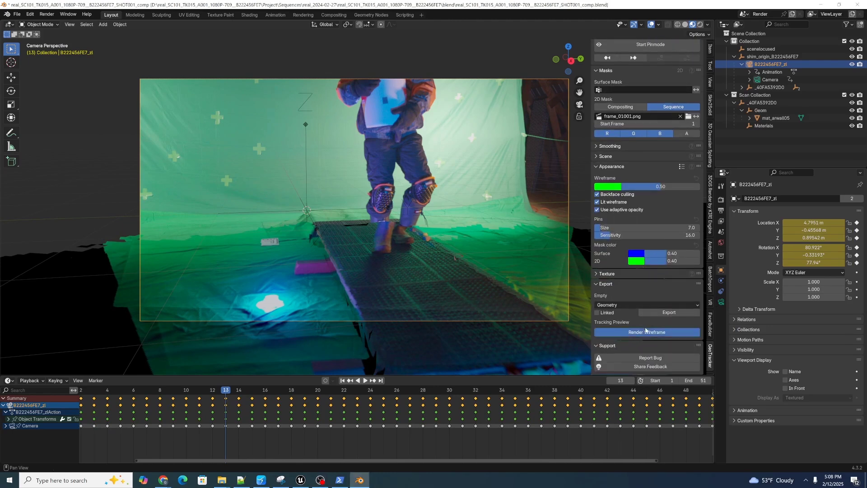
click(323, 147)
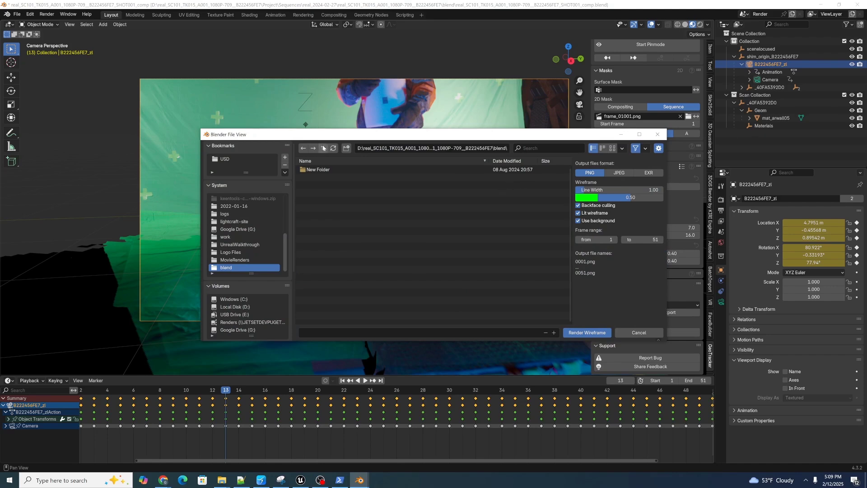
double_click(312, 254)
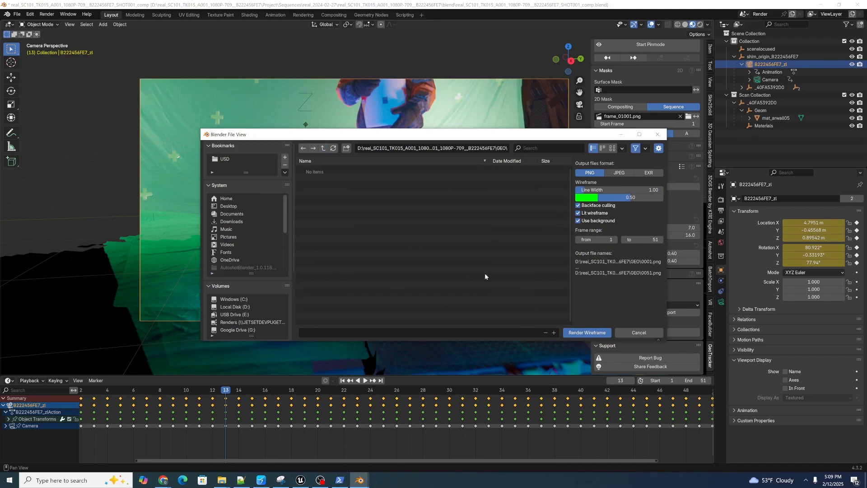
text(shot_01_wireframe_)
Thicken the wireframe lines to 3.98 and render the PNG sequence for frames 1–51.
mouse_move(609, 191)
mouse_down()
mouse_move(646, 191)
mouse_move(610, 191)
mouse_up()
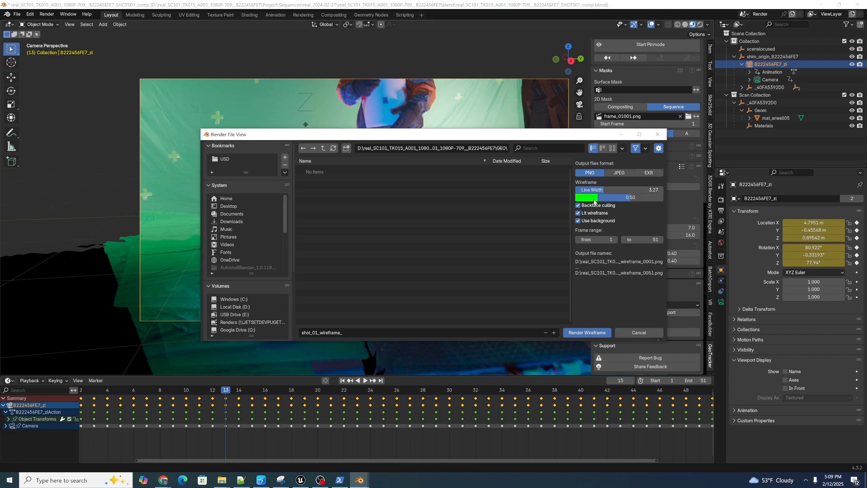
click(593, 198)
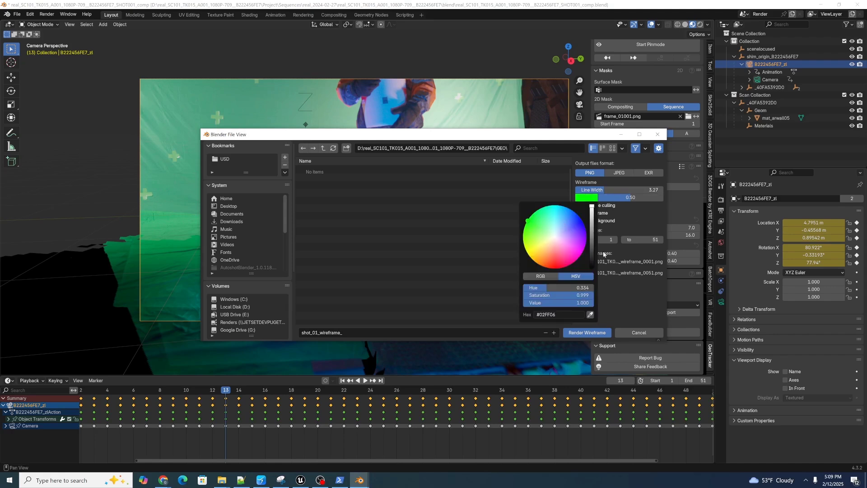
mouse_move(612, 190)
mouse_down()
mouse_move(619, 191)
mouse_move(607, 191)
mouse_up()
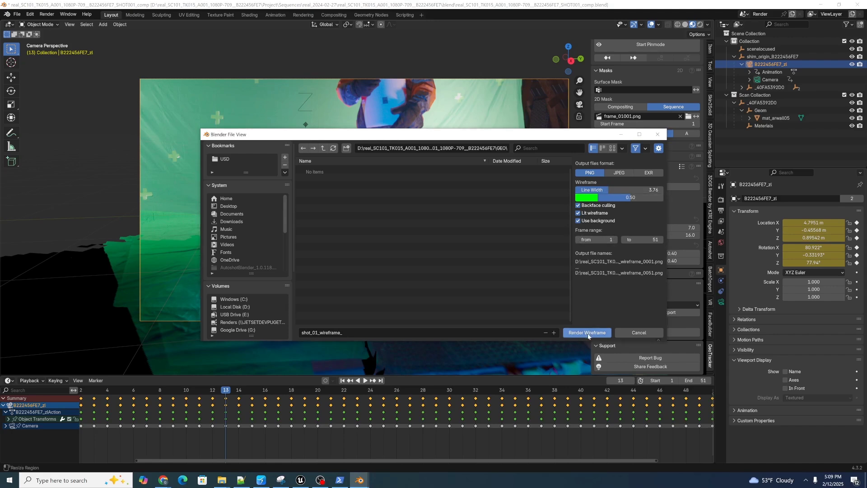
click(588, 333)
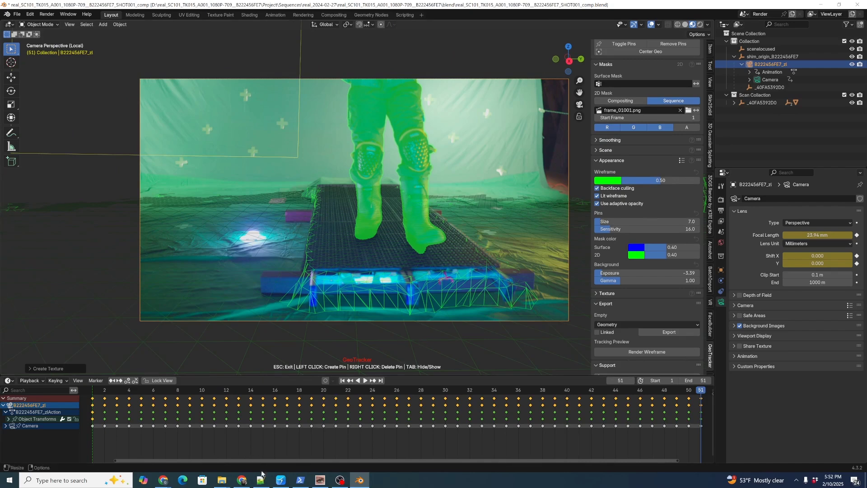
Open the project's GEO folder in File Explorer via Autoshot and copy its path.
click(281, 480)
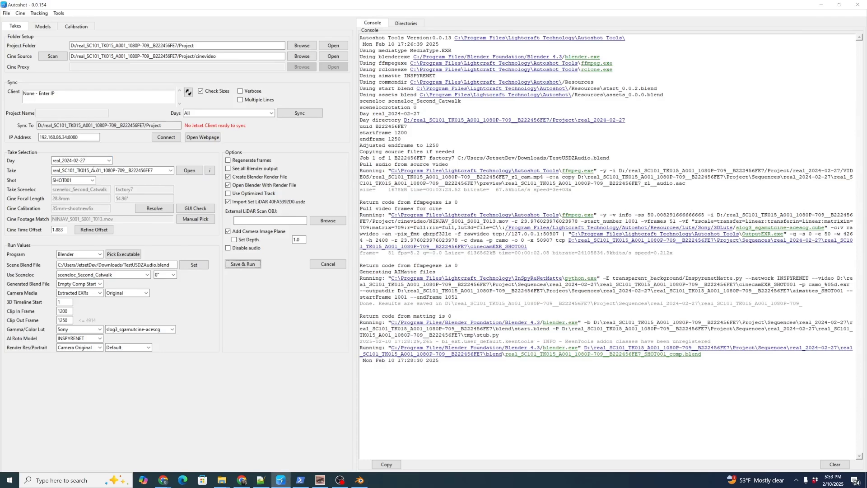
click(196, 171)
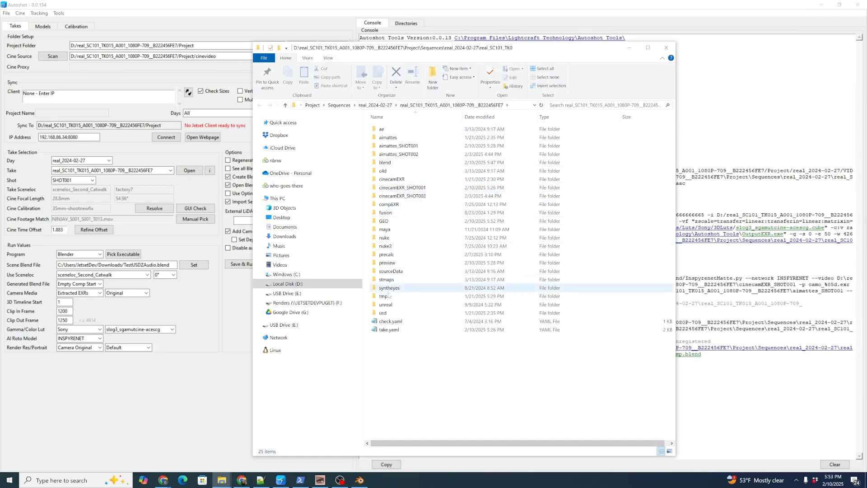
click(388, 221)
double_click(387, 221)
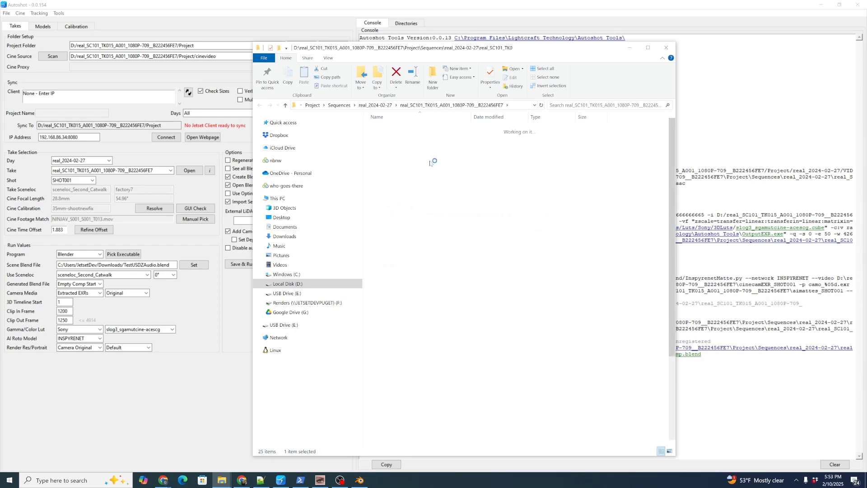
click(509, 107)
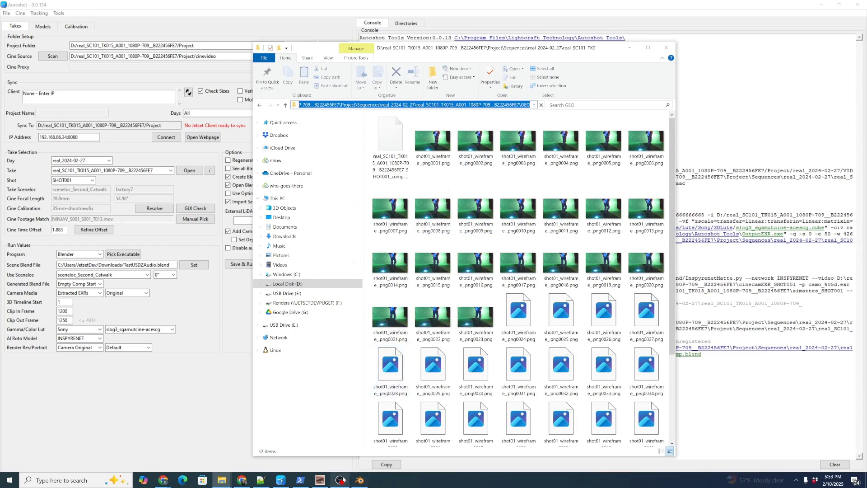
click(325, 478)
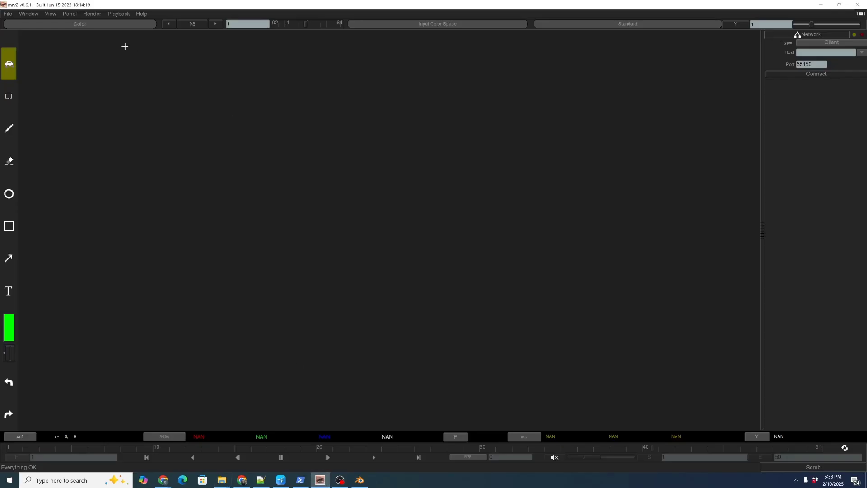
Load the shot_01_wireframe_ PNG sequence from the GEO folder into mrv2 via Open Movie or Sequence.
click(9, 15)
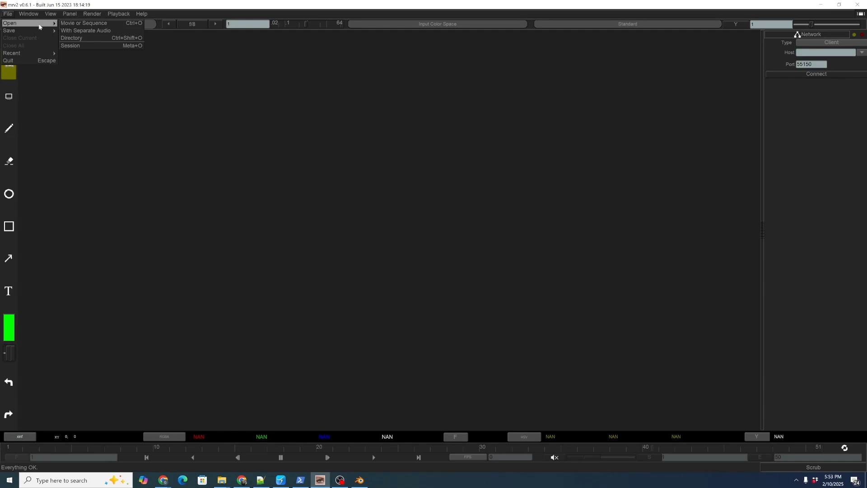
click(72, 24)
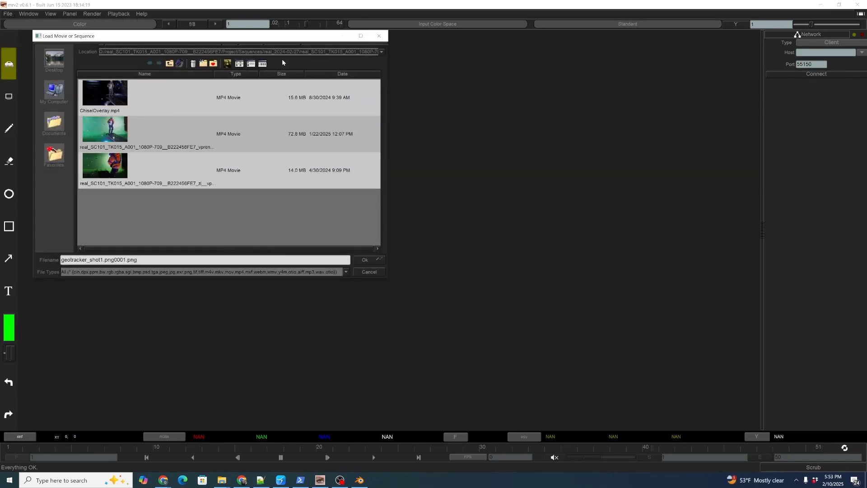
key(Return)
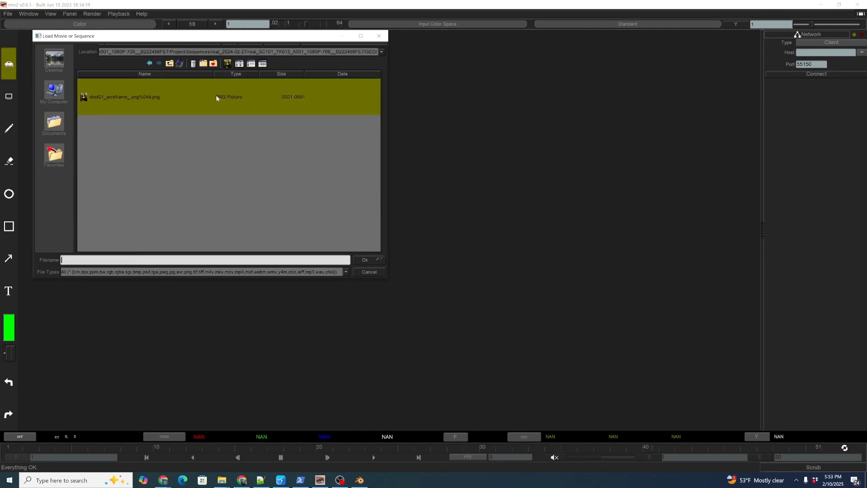
click(143, 97)
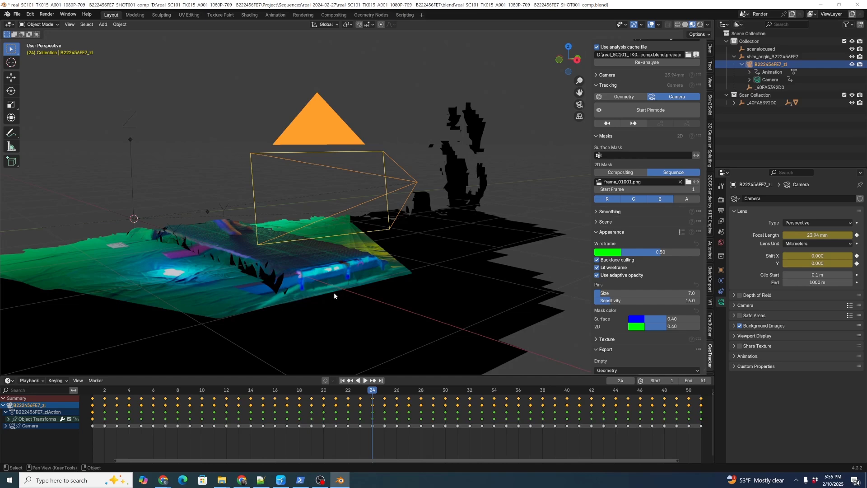
Select the mat_arwall05 scan mesh and switch the viewport to Wireframe shading.
mouse_move(370, 306)
middle_down()
mouse_move(349, 302)
mouse_move(366, 306)
mouse_move(362, 302)
middle_up()
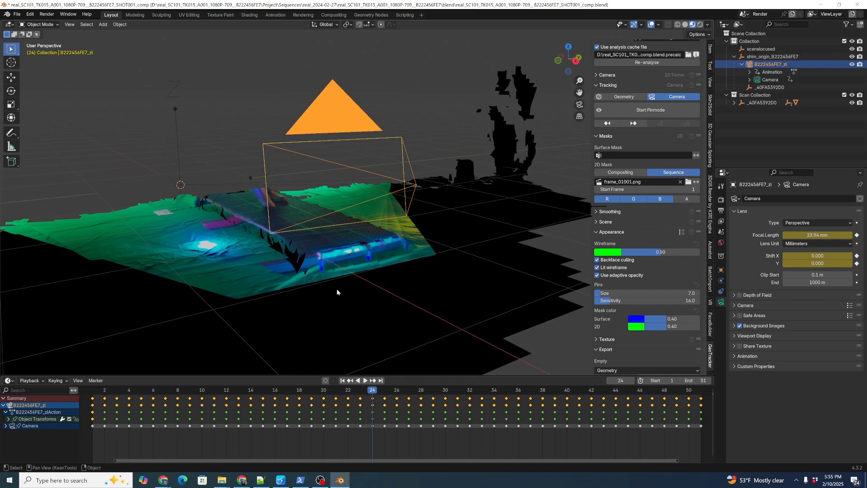
middle_drag(340, 294, 341, 294)
click(358, 296)
key(z)
click(273, 278)
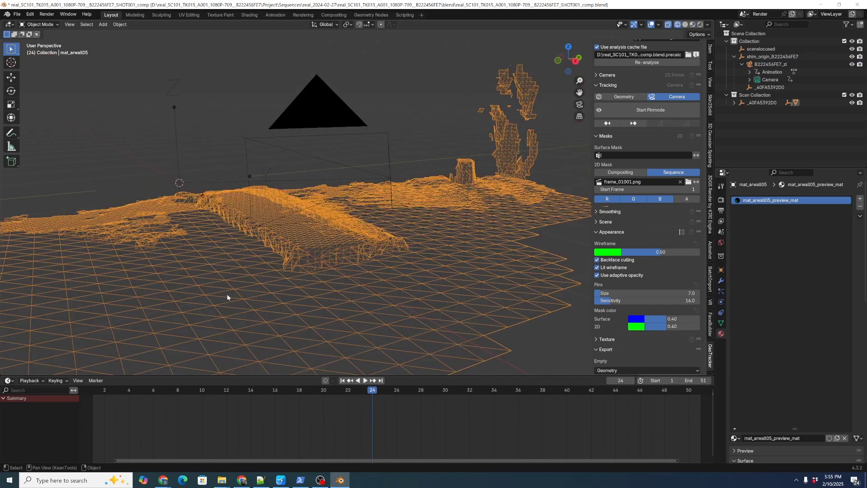
Switch the viewport back to Material Preview shading to show mat_arwall05's projected texture.
middle_drag(223, 299, 242, 305)
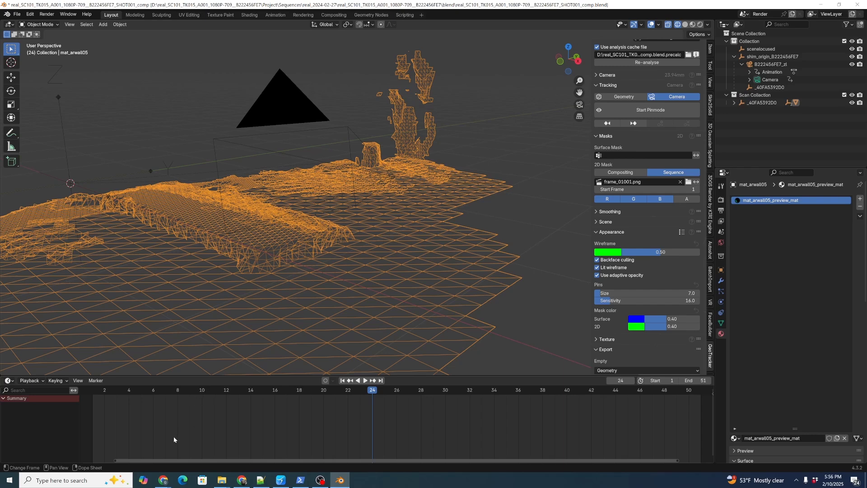
middle_drag(208, 312, 299, 255)
key(z)
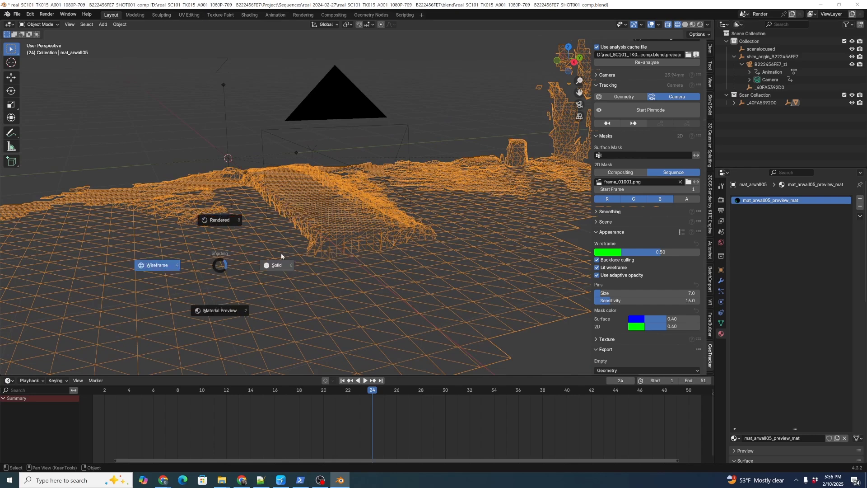
click(281, 253)
mouse_move(353, 252)
middle_down()
mouse_move(361, 248)
mouse_move(340, 241)
middle_up()
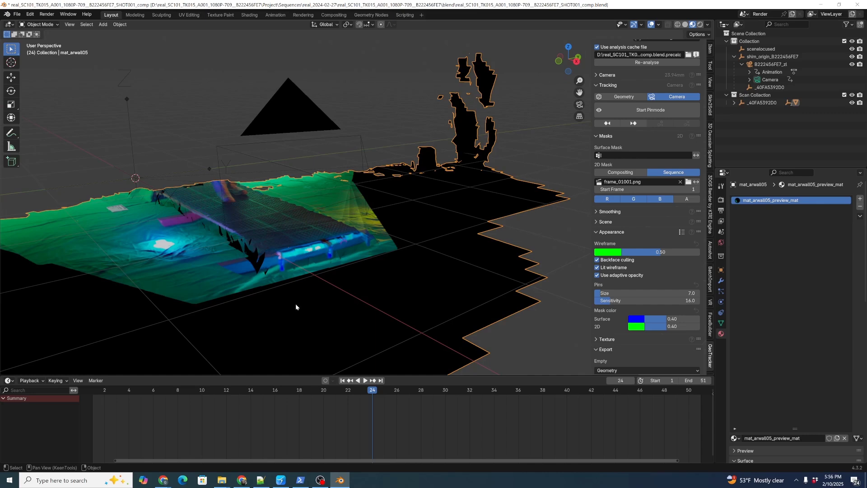
Play the shot and scrub frames 8 to 14 to check the catwalk against the footage.
middle_drag(343, 277, 331, 288)
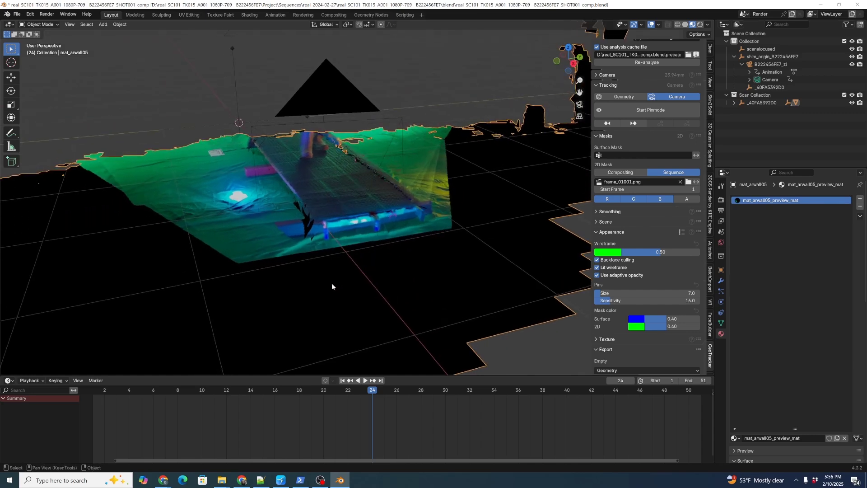
middle_drag(324, 288, 340, 274)
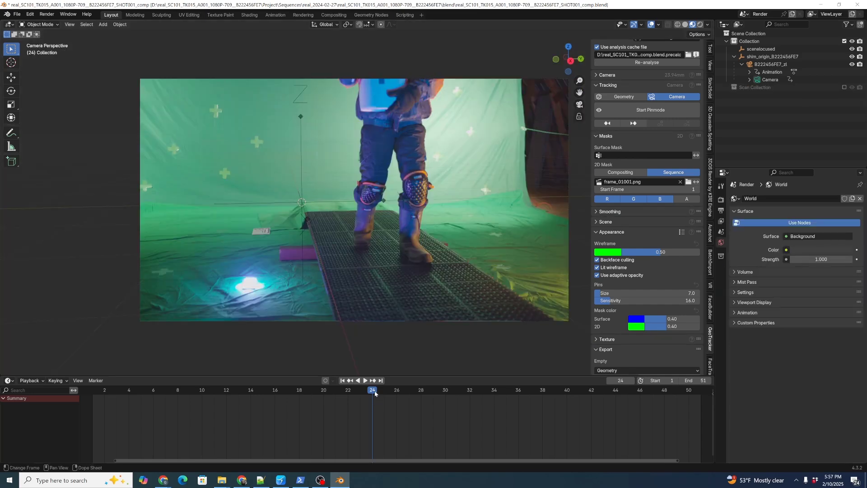
drag(383, 391, 250, 392)
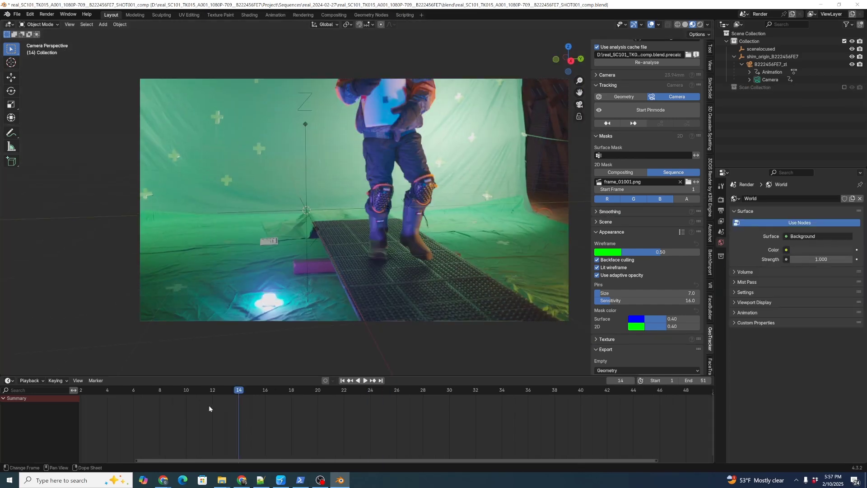
key(space)
drag(166, 395, 191, 392)
key(space)
key(space)
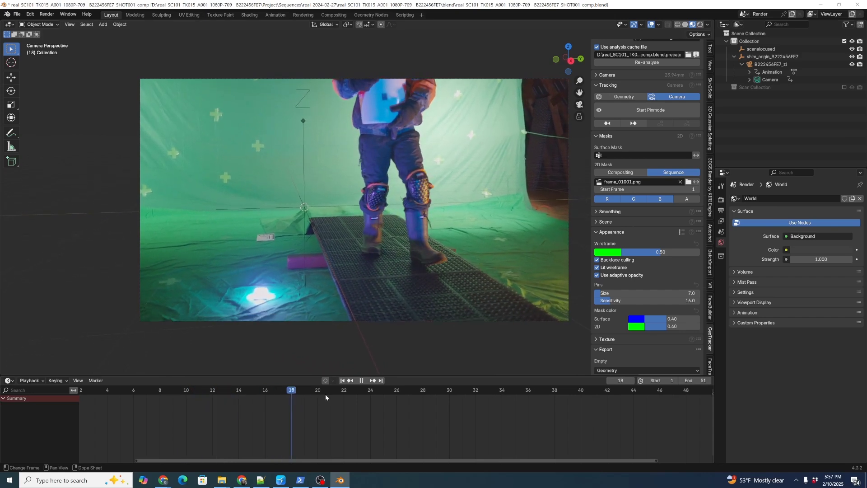
mouse_move(219, 395)
mouse_down()
mouse_move(123, 397)
mouse_move(209, 392)
mouse_up()
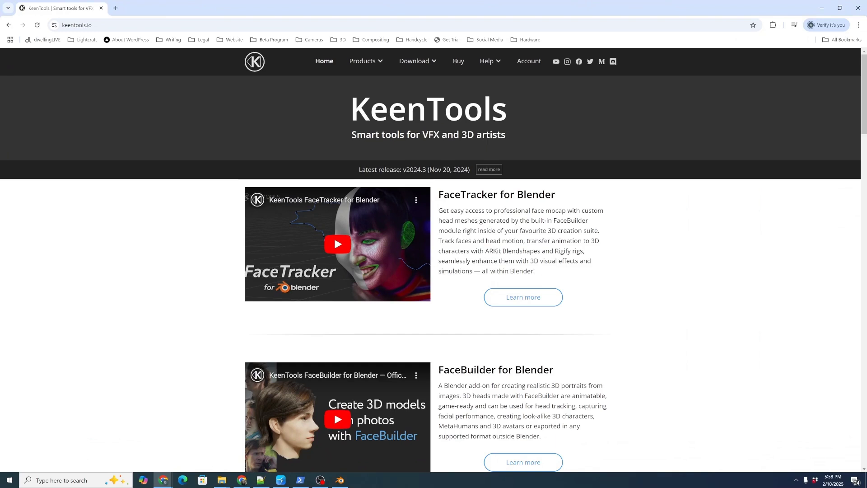
scroll(555, 259, down, 7)
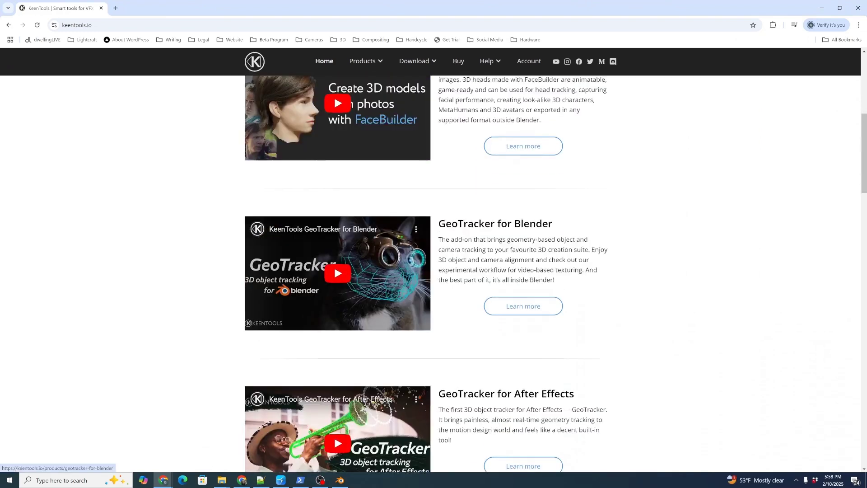
scroll(556, 259, up, 2)
scroll(555, 258, up, 4)
scroll(488, 275, down, 7)
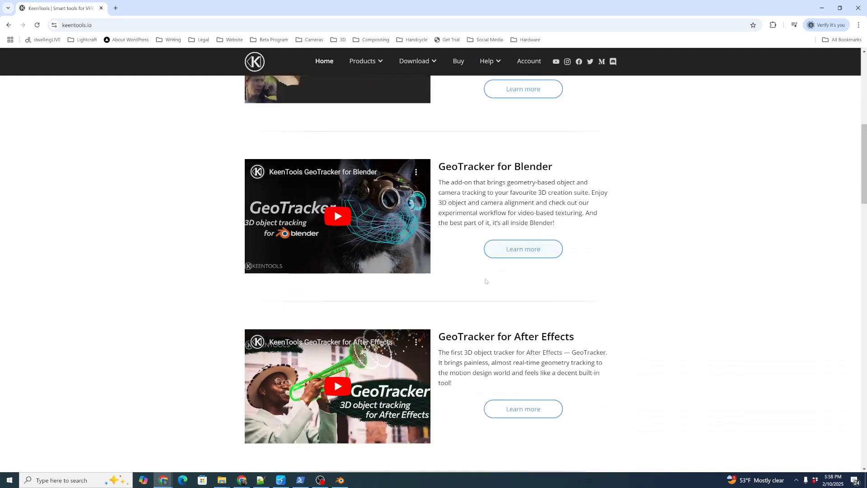
scroll(452, 262, down, 3)
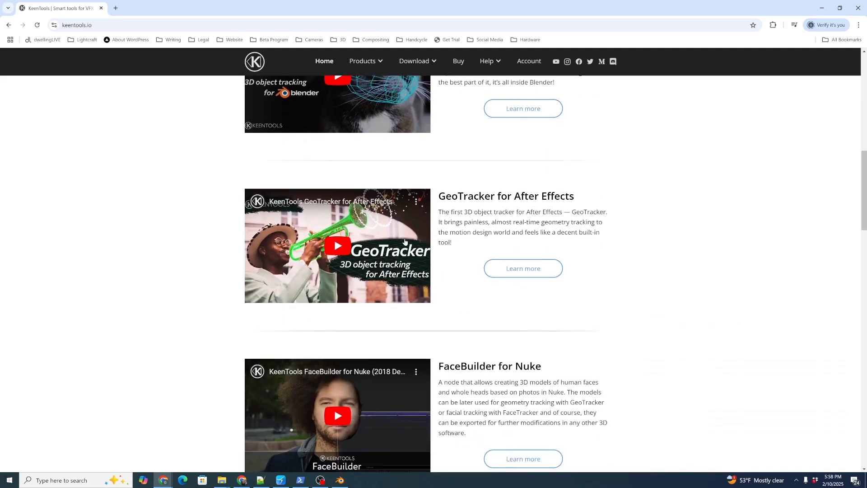
scroll(406, 279, down, 7)
scroll(406, 278, up, 1)
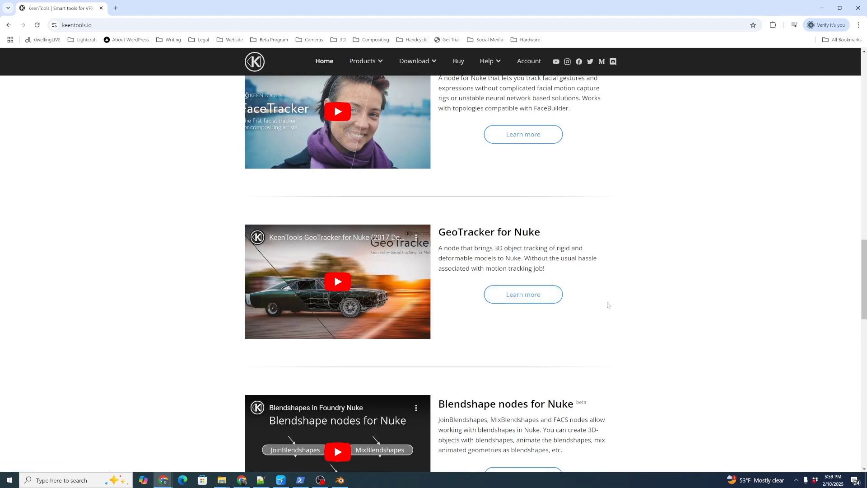
scroll(613, 310, up, 3)
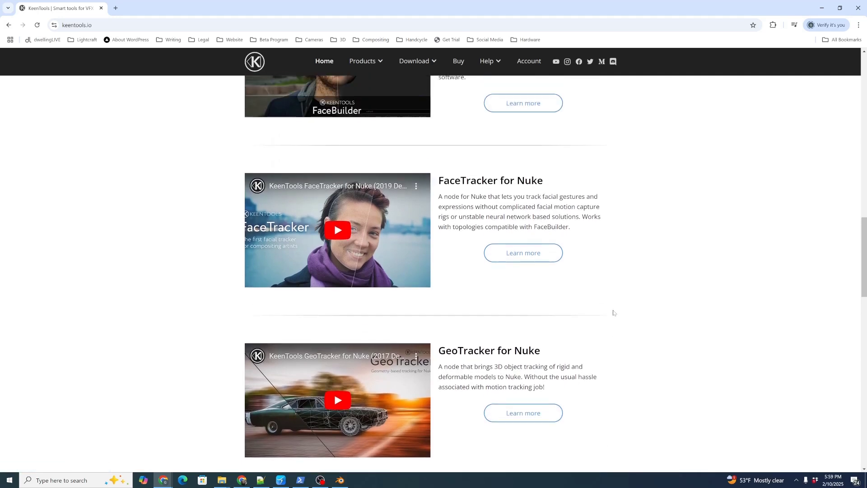
scroll(612, 333, up, 10)
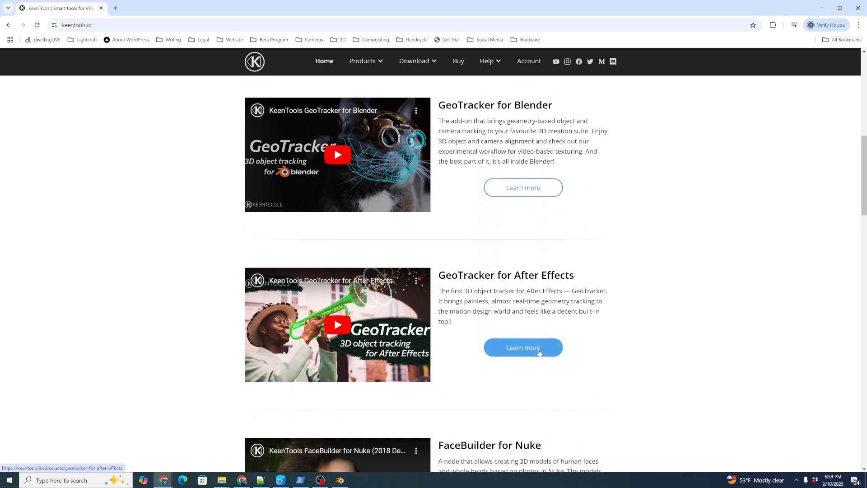
scroll(587, 275, down, 8)
scroll(592, 269, up, 6)
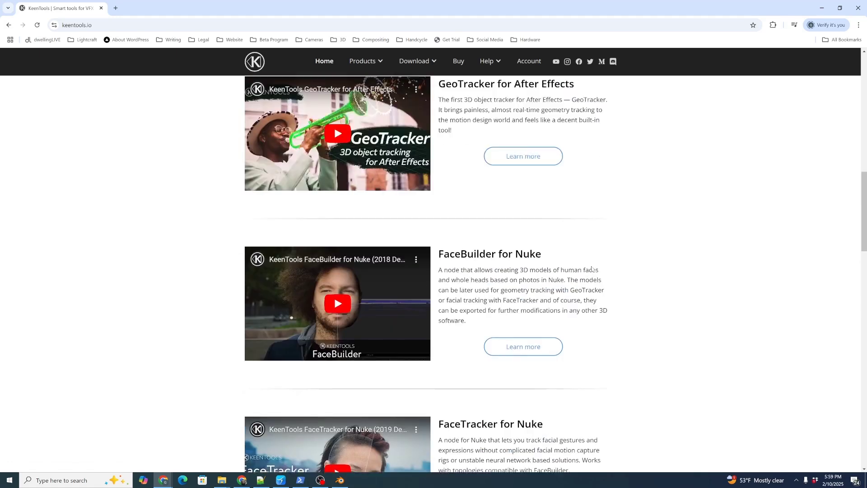